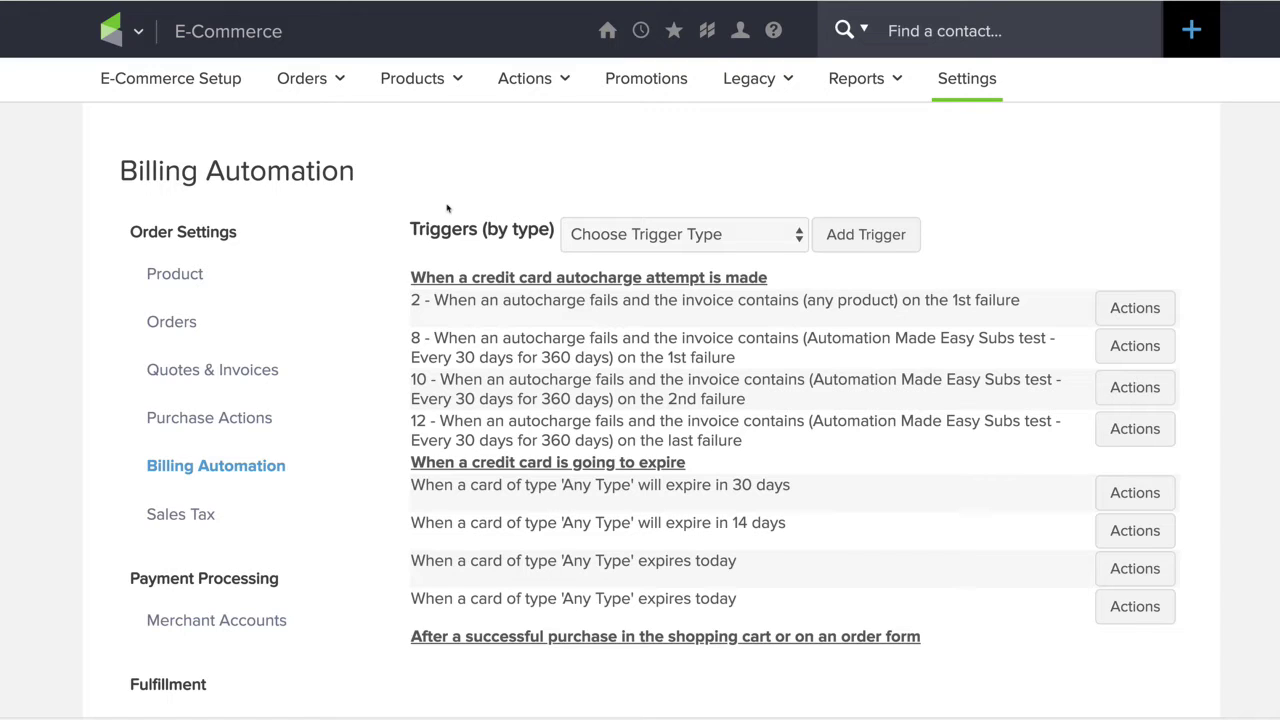
# Add a "When a credit card is going to expire" trigger and set its card expiry criterion to 30 days
pyautogui.click(783, 236)
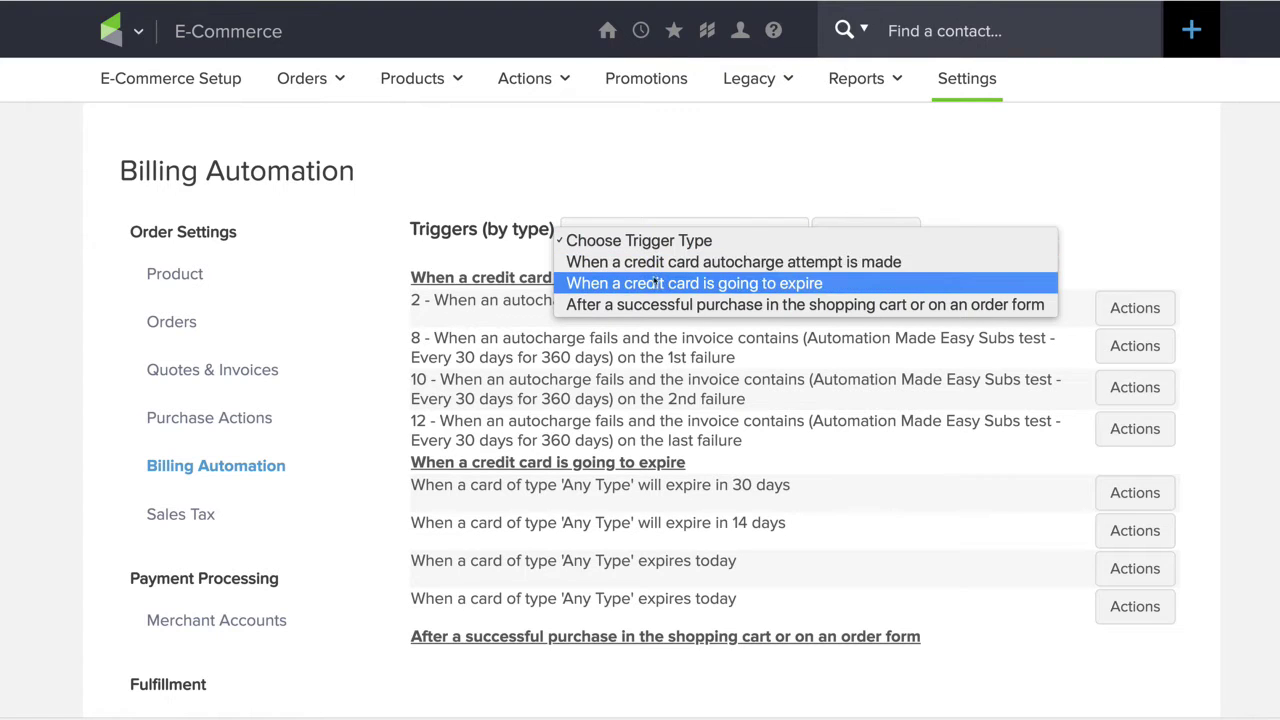
pyautogui.click(707, 285)
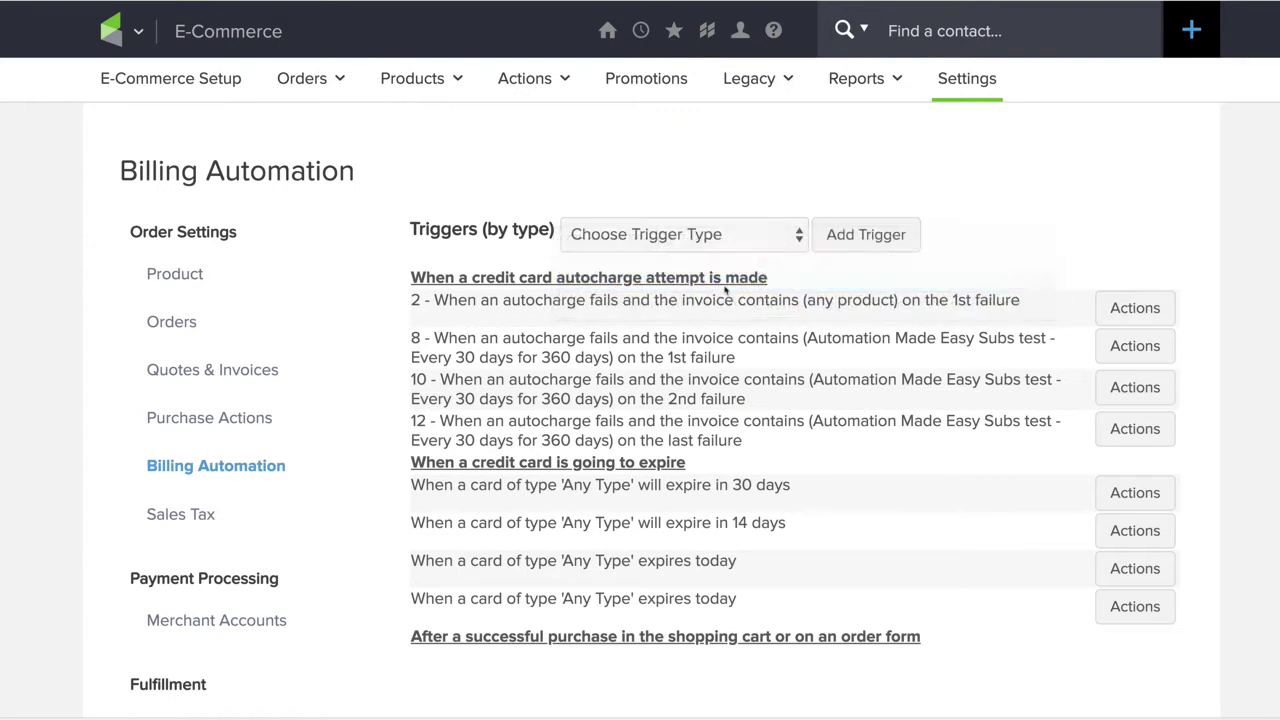
pyautogui.click(857, 239)
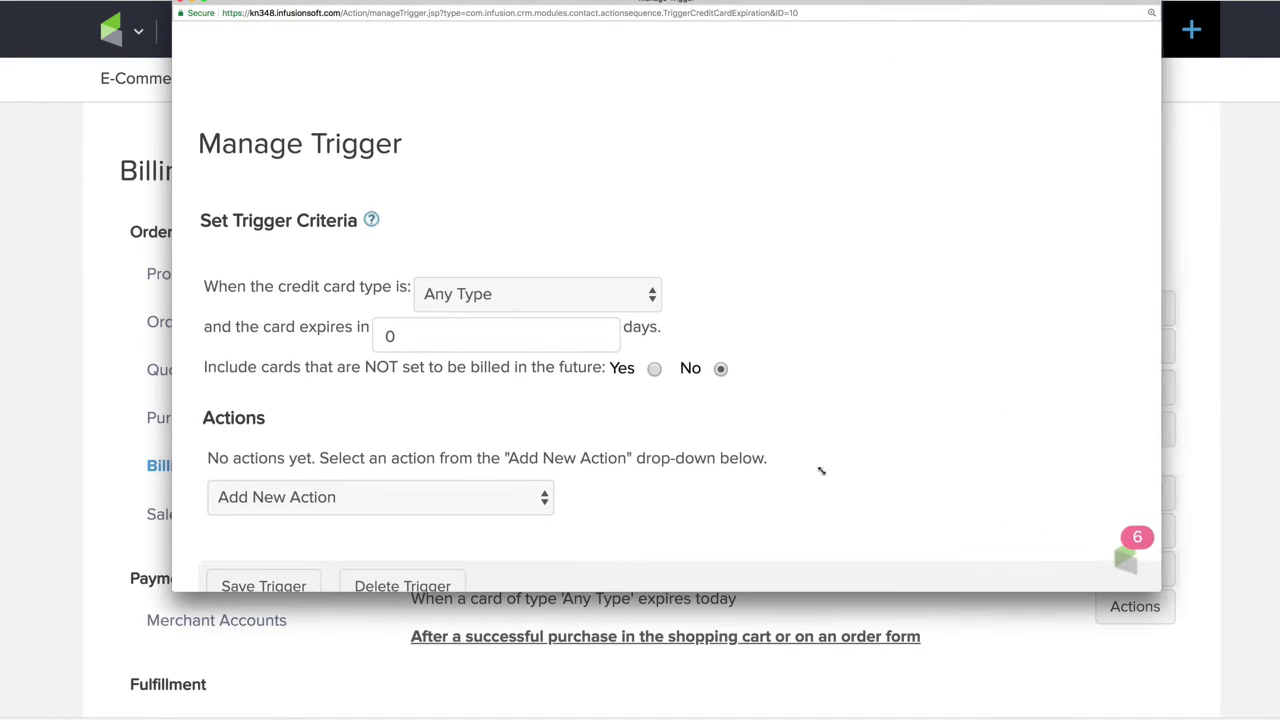
pyautogui.doubleClick(386, 336)
pyautogui.write('30')
pyautogui.scroll(-1, 510, 405)
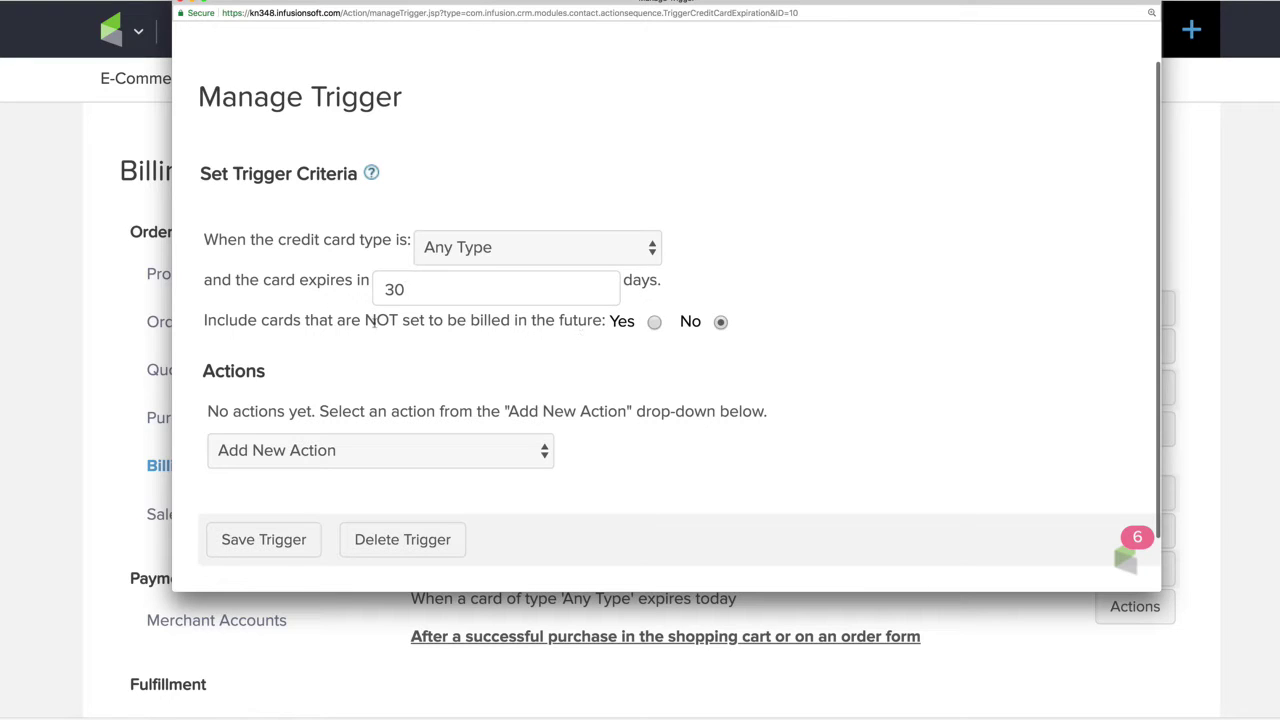
pyautogui.moveTo(366, 320); pyautogui.dragTo(606, 322)
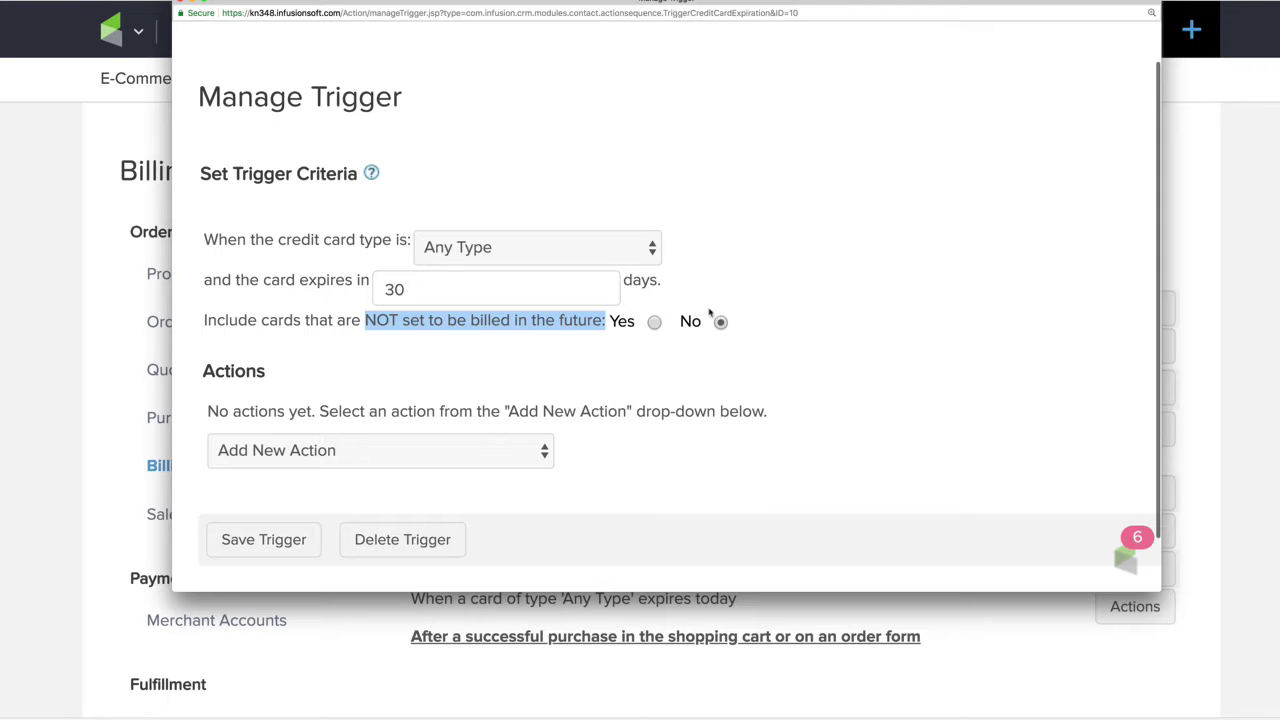
# Add an Apply/Remove Tag action to the 30-day card expiry trigger
pyautogui.scroll(-1, 595, 374)
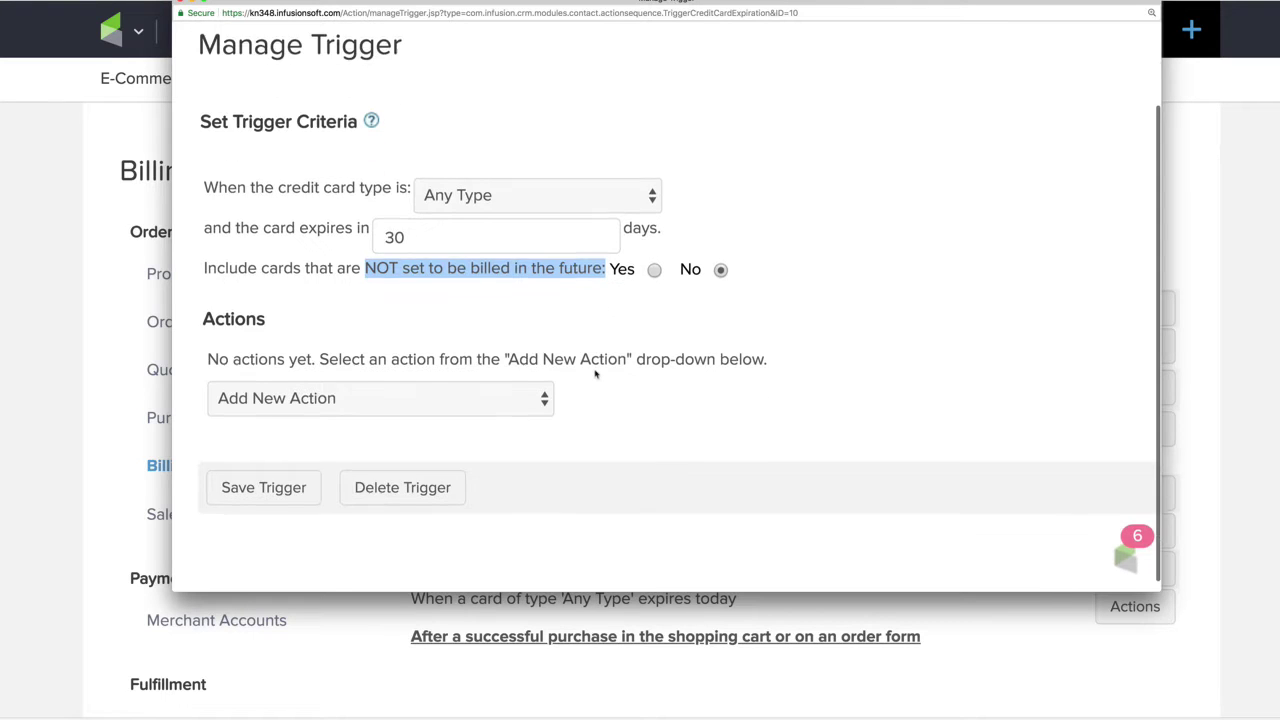
pyautogui.click(530, 400)
pyautogui.click(380, 433)
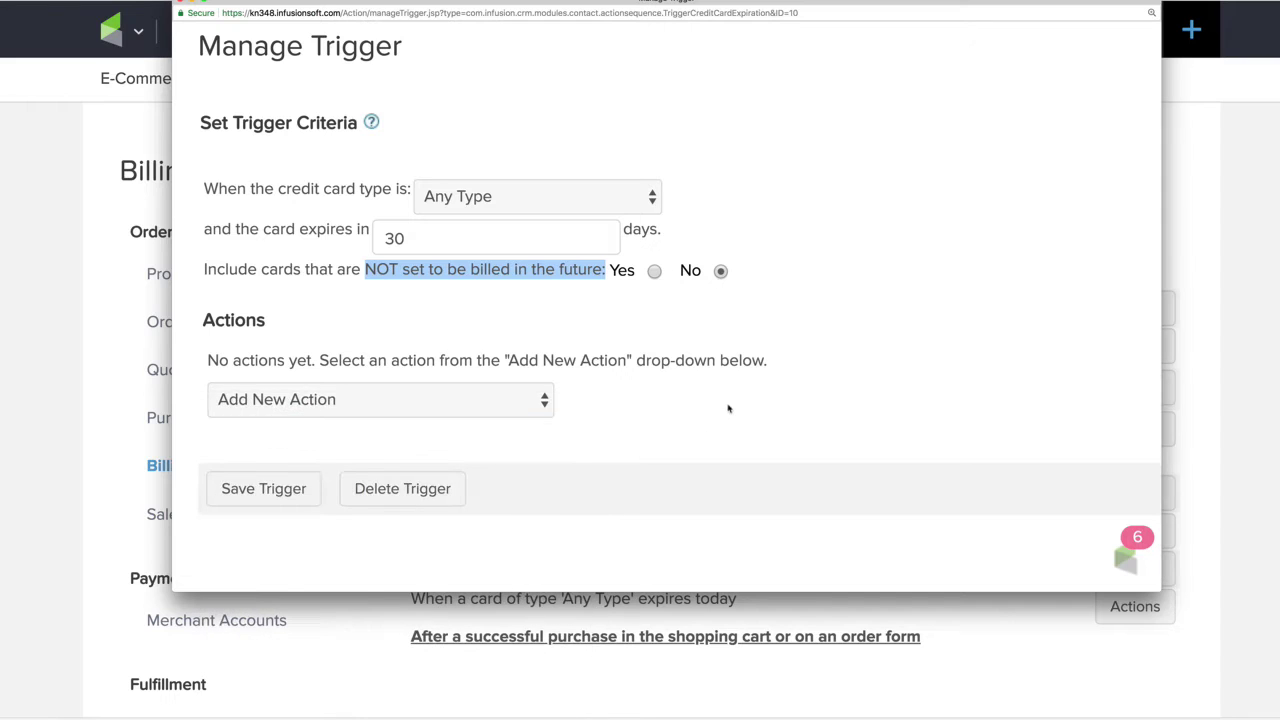
pyautogui.scroll(-1, 597, 412)
pyautogui.scroll(-5, 597, 412)
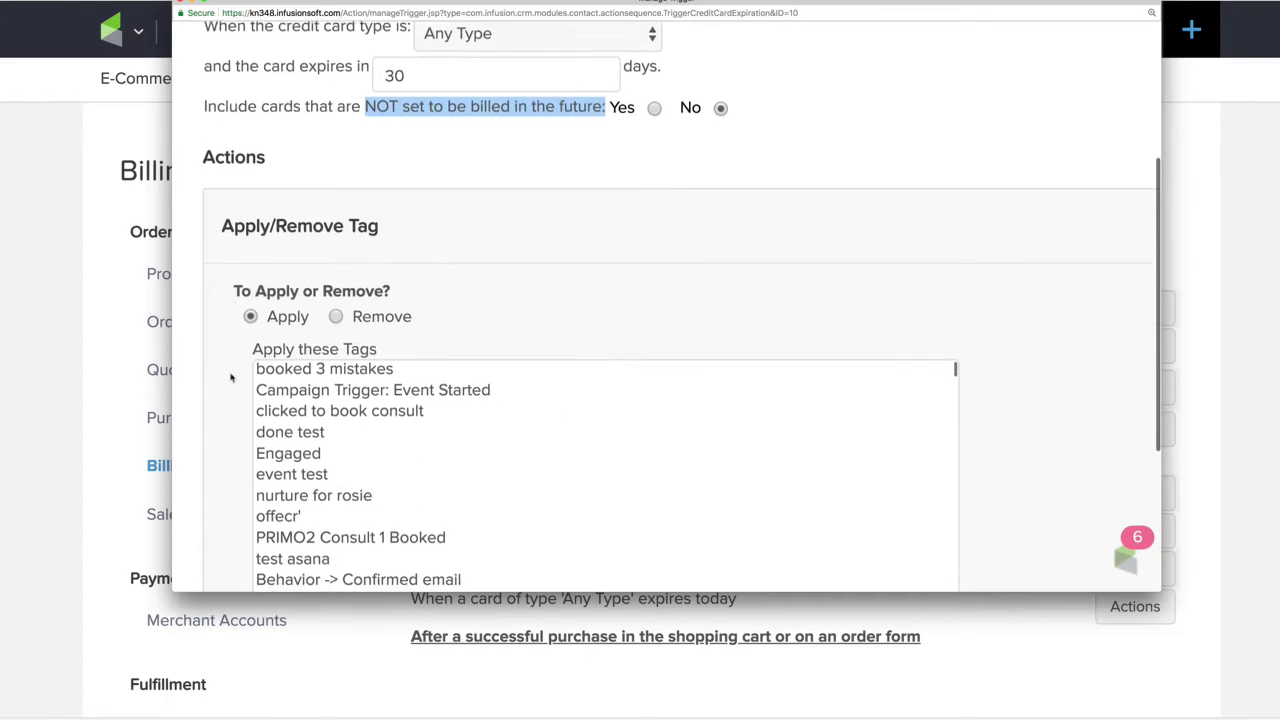
# Create the tag "CC Expires 30 days - Video" in the Campaign Trigger category for the action, and save the action and the trigger
pyautogui.click(288, 357)
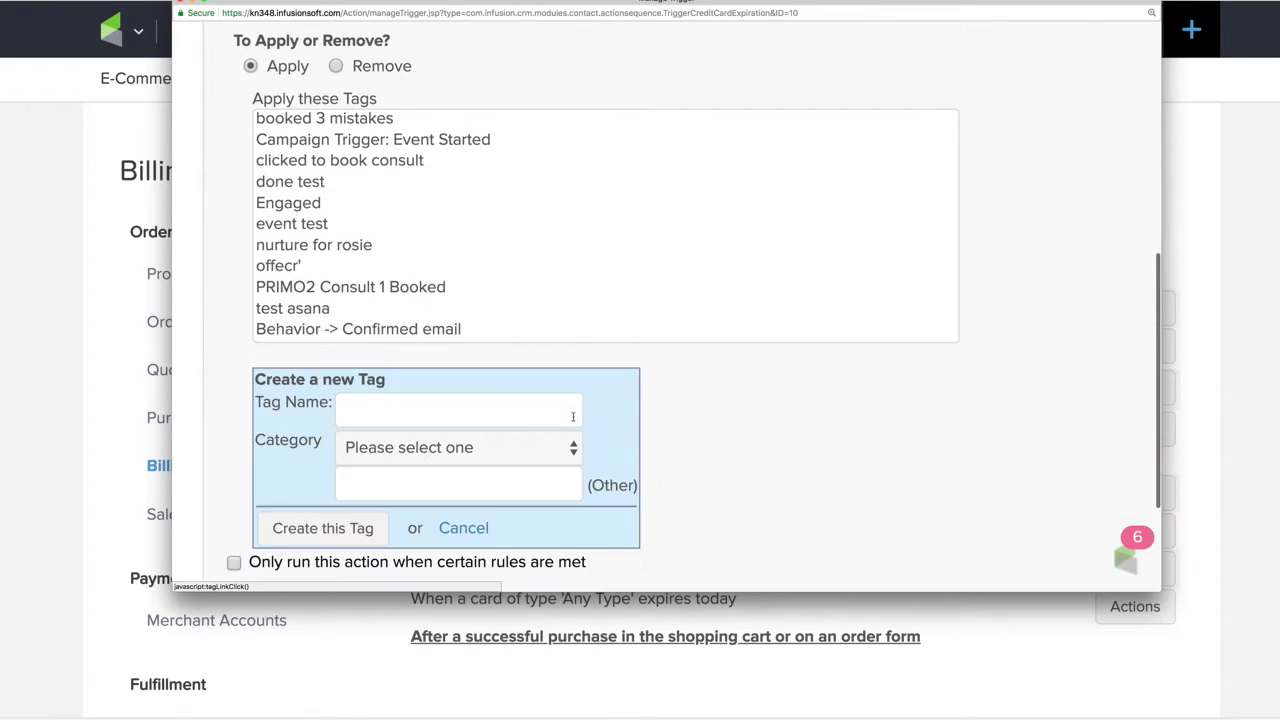
pyautogui.click(394, 405)
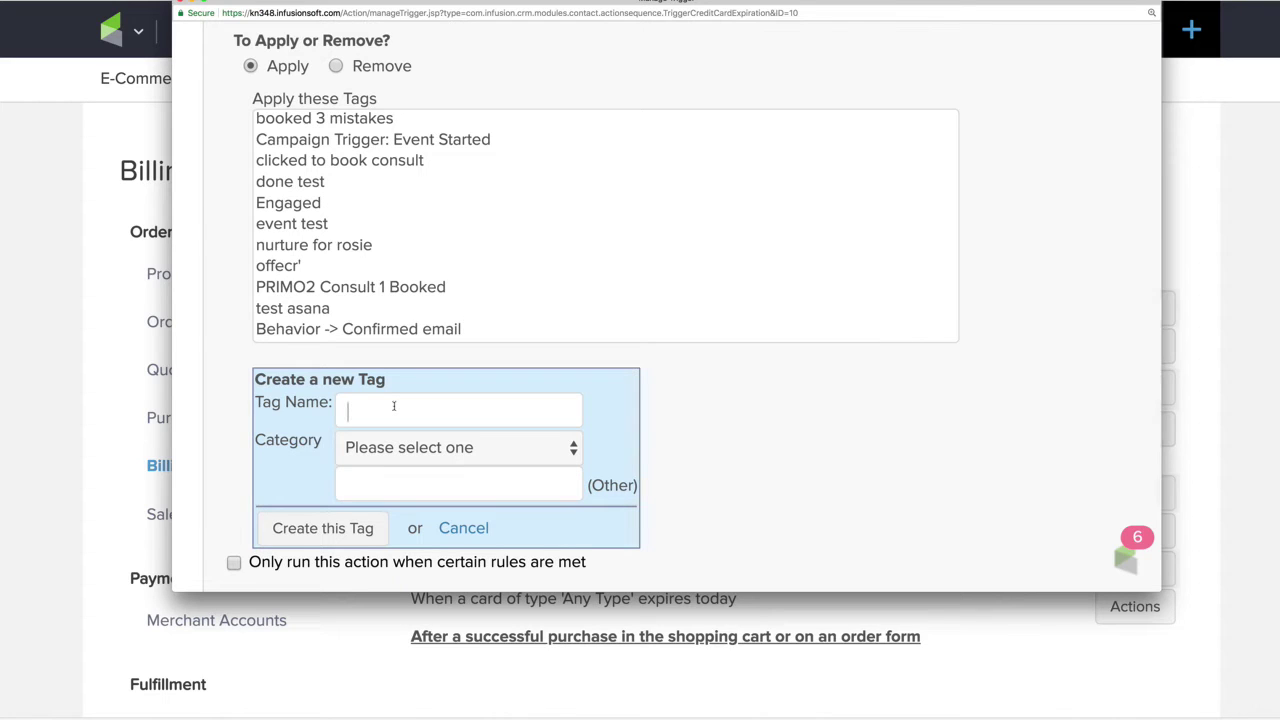
pyautogui.write('CC Expires 30 days - Video')
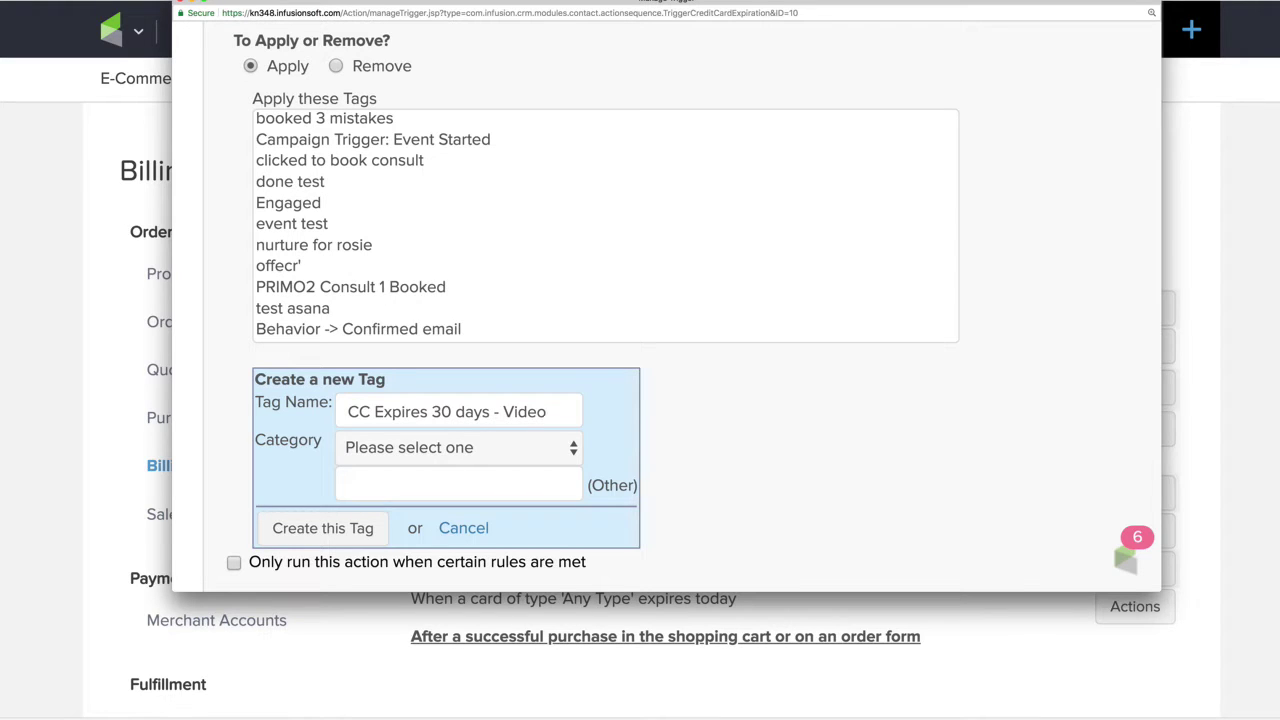
pyautogui.click(506, 452)
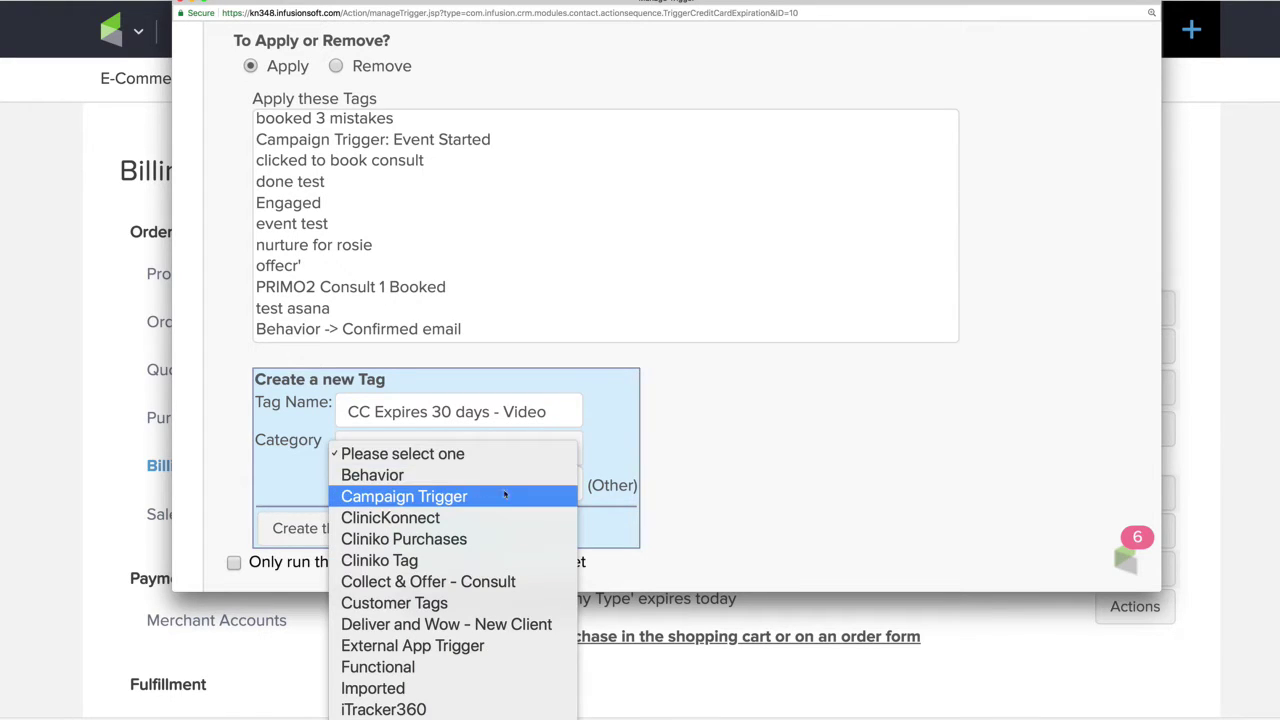
pyautogui.click(425, 498)
pyautogui.click(330, 530)
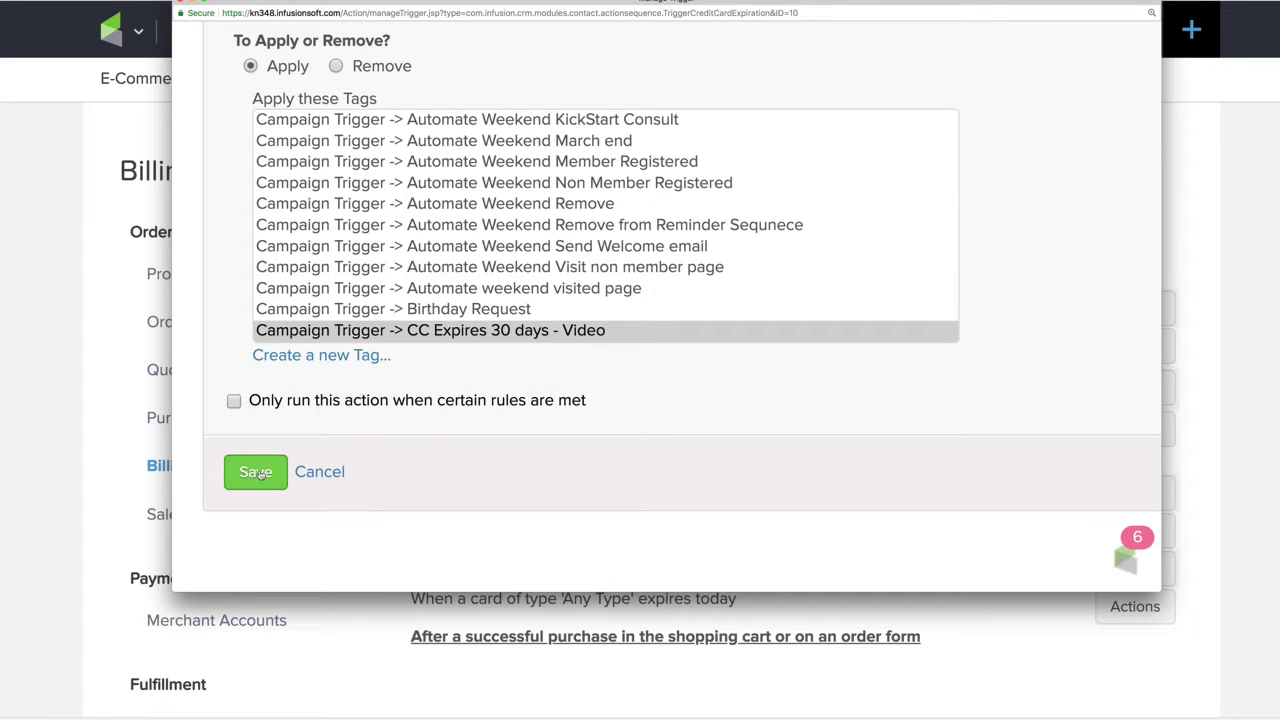
pyautogui.click(256, 472)
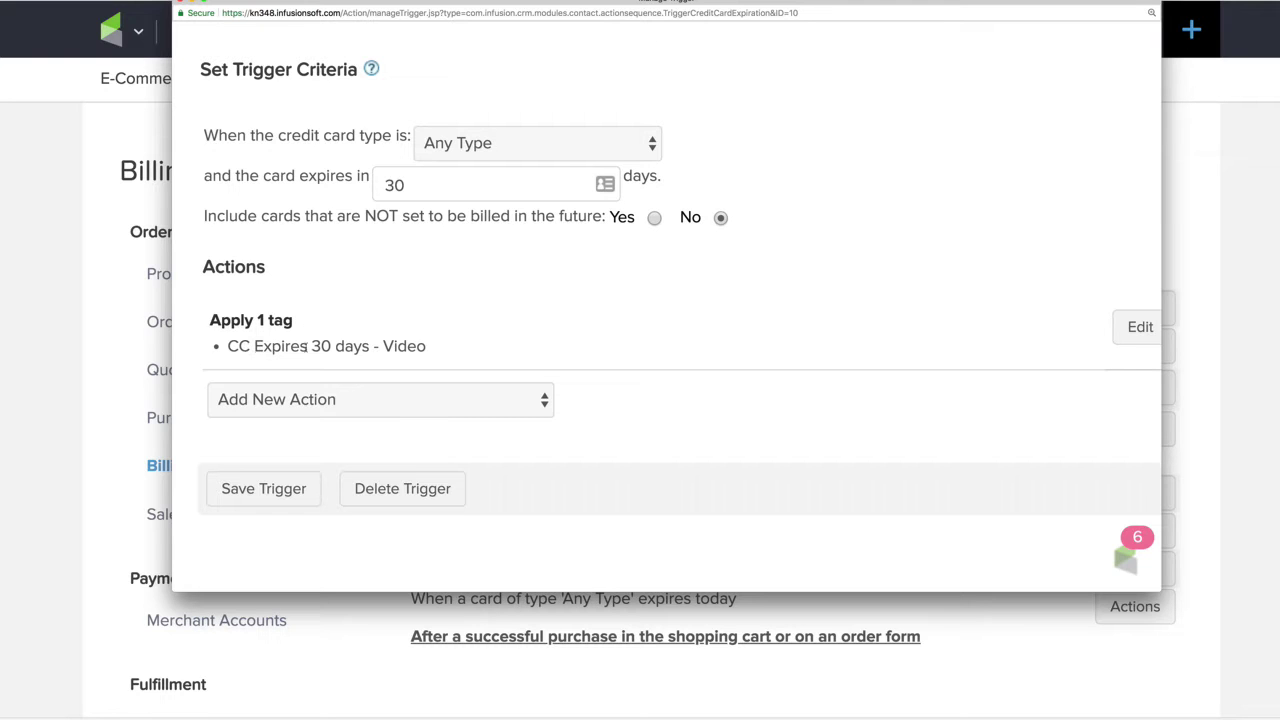
pyautogui.click(265, 490)
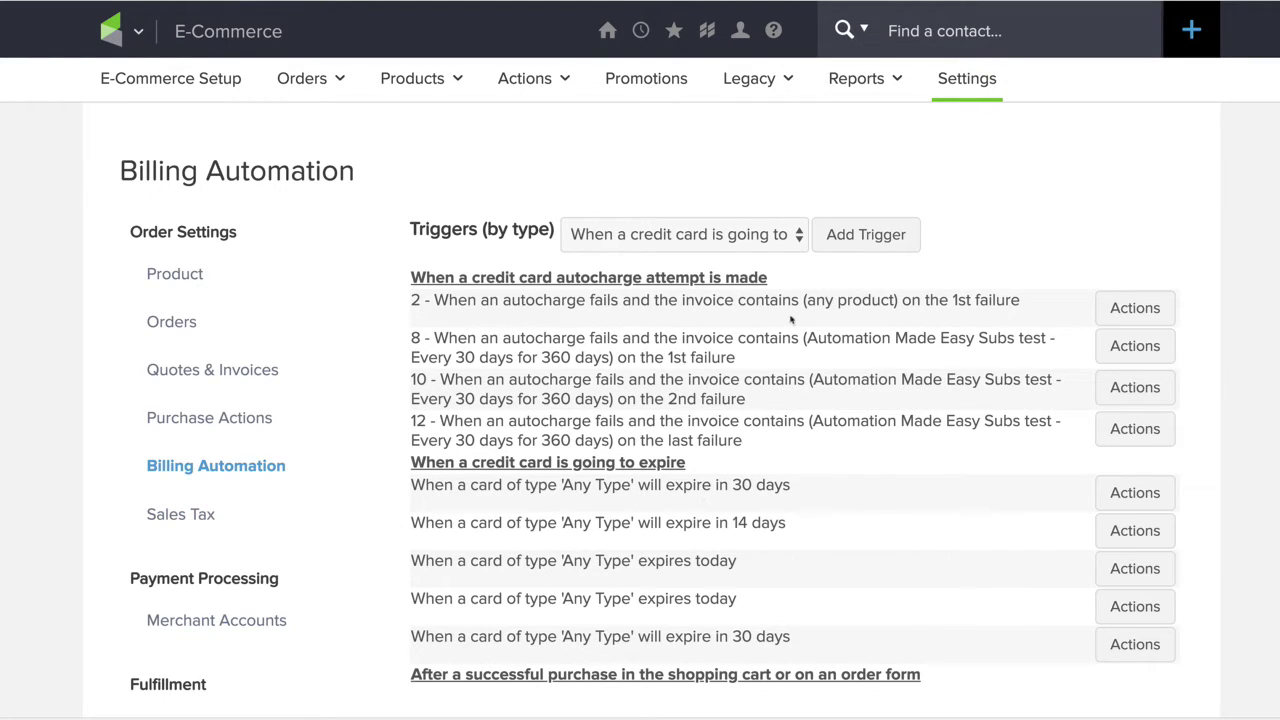
# Add another "When a credit card is going to expire" trigger and set its card expiry criterion to 14 days
pyautogui.click(635, 242)
pyautogui.click(713, 243)
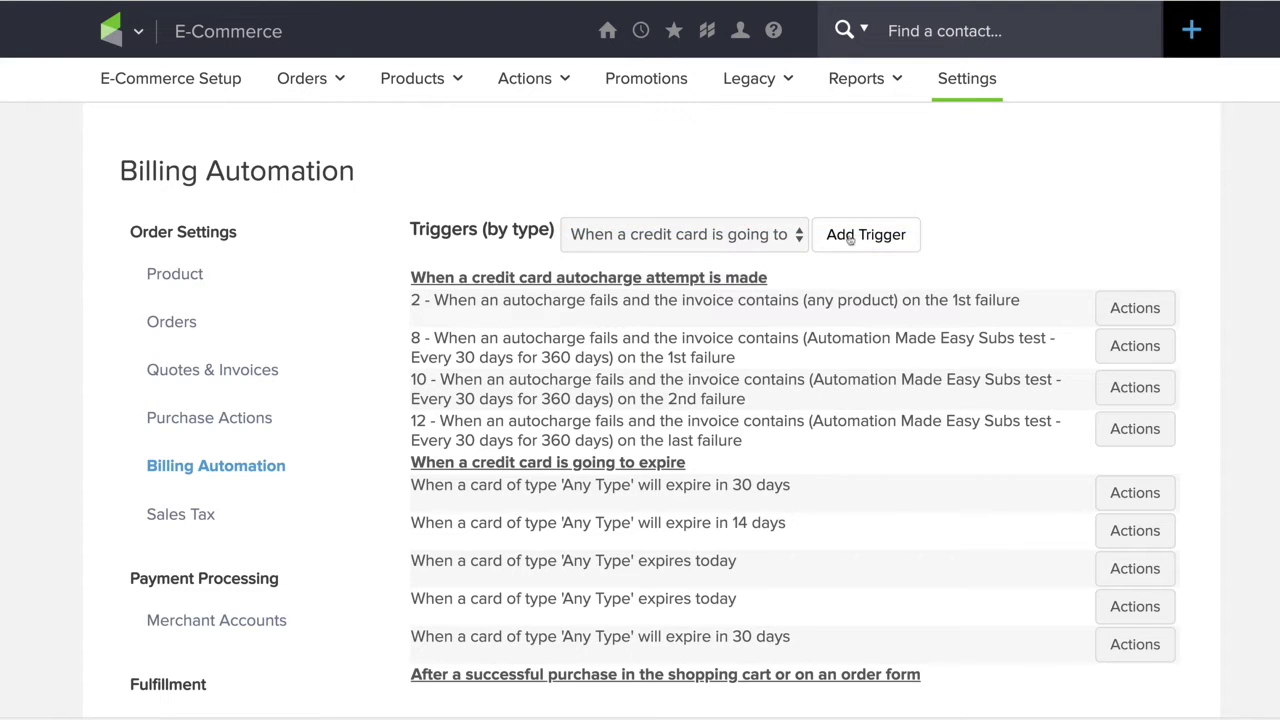
pyautogui.click(858, 238)
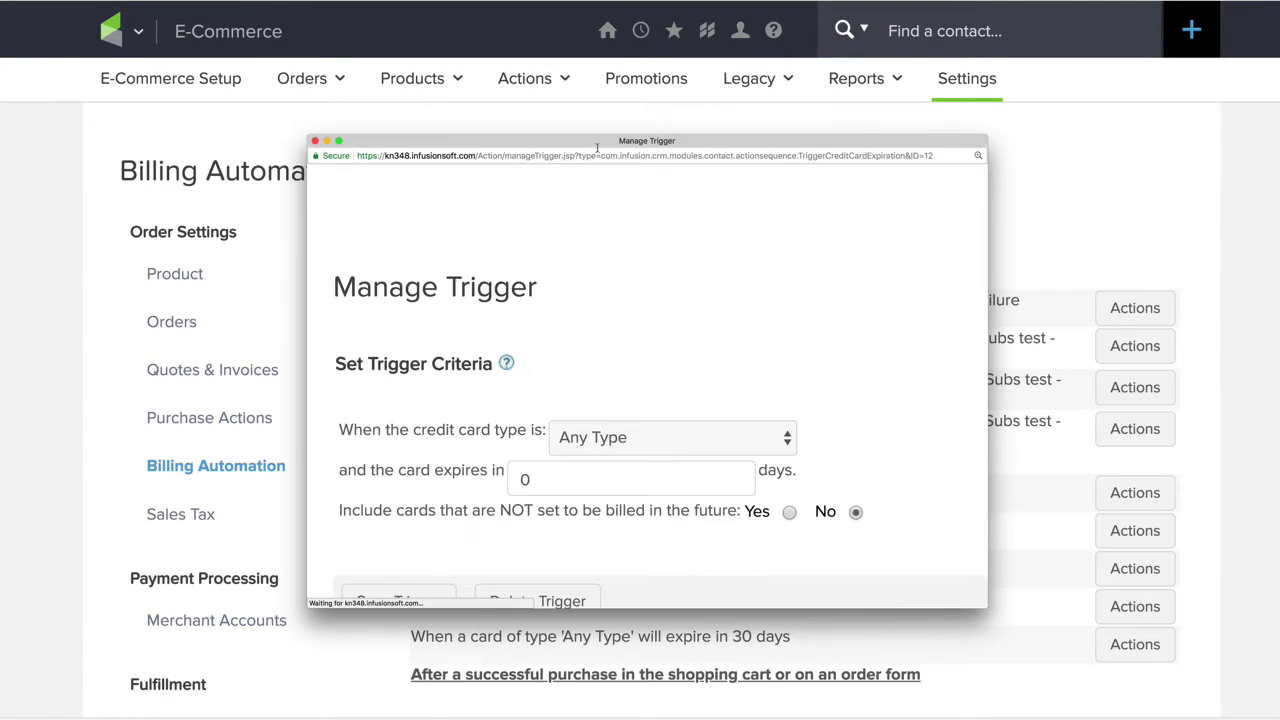
pyautogui.moveTo(567, 135); pyautogui.dragTo(417, 7)
pyautogui.moveTo(835, 477); pyautogui.dragTo(1107, 624)
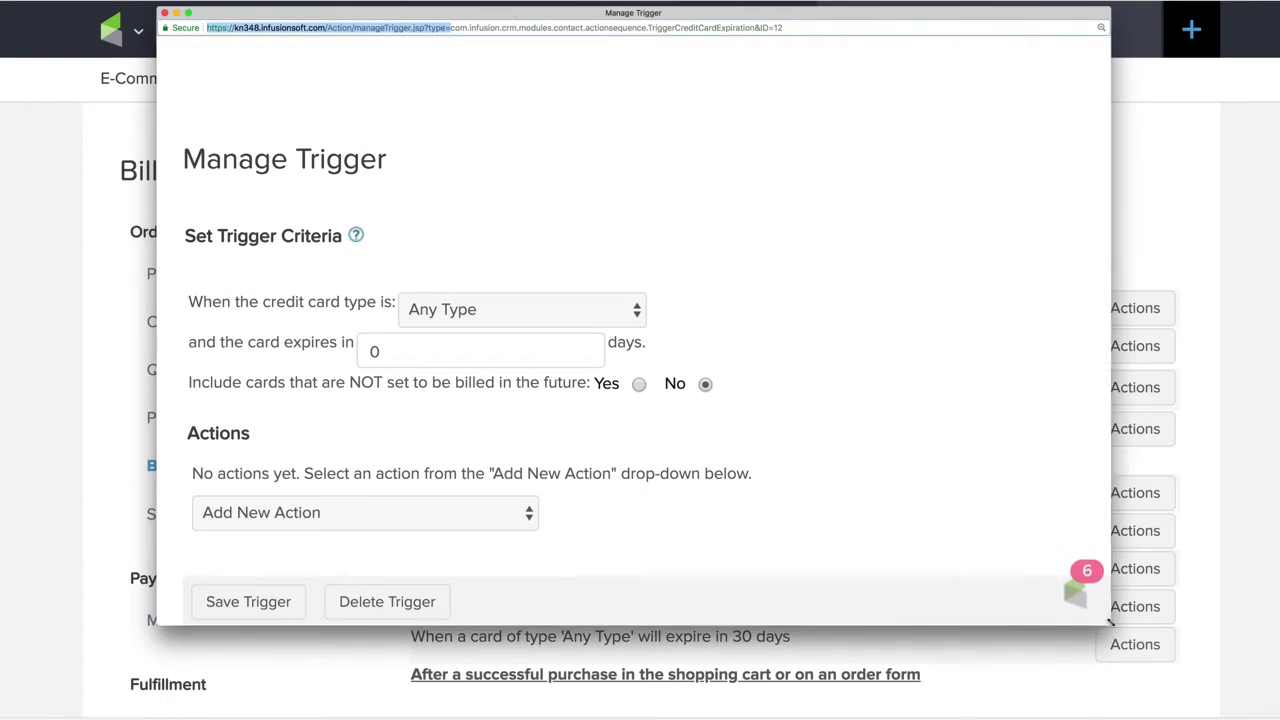
pyautogui.doubleClick(391, 351)
pyautogui.write('14')
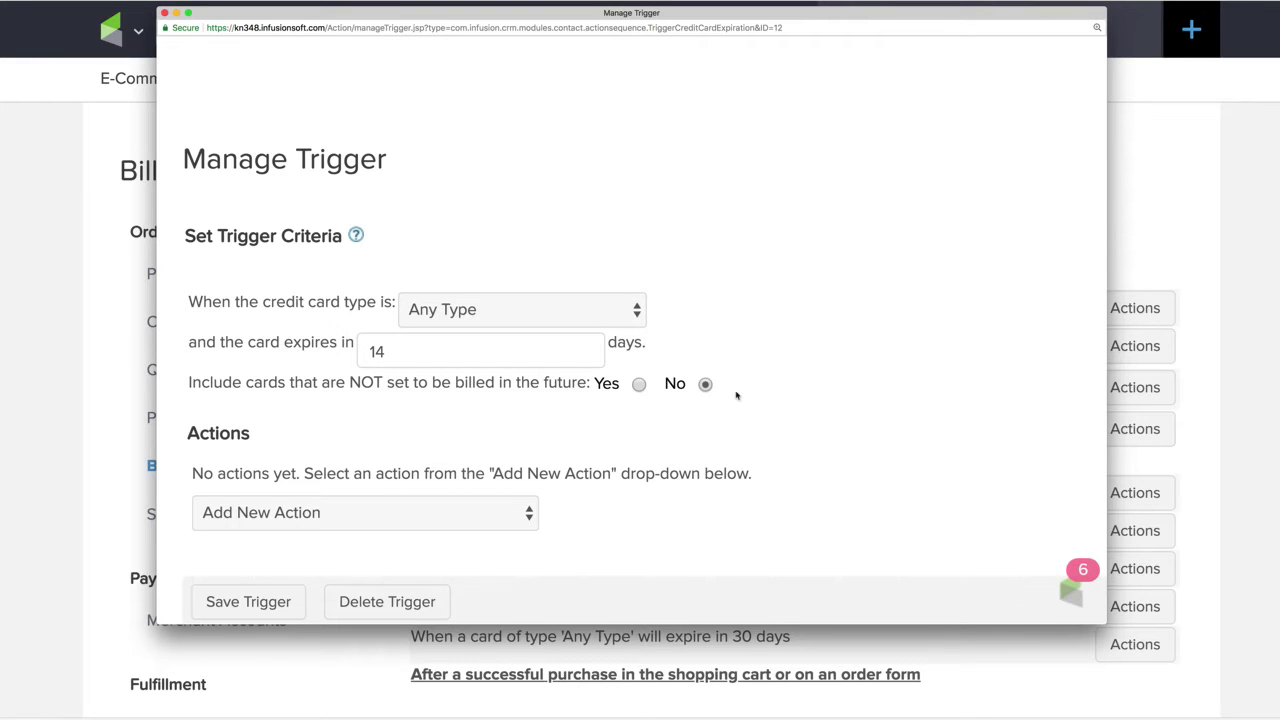
# Add an Apply/Remove Tag action to the 14-day card expiry trigger
pyautogui.scroll(-2, 482, 431)
pyautogui.click(482, 431)
pyautogui.press('Escape')
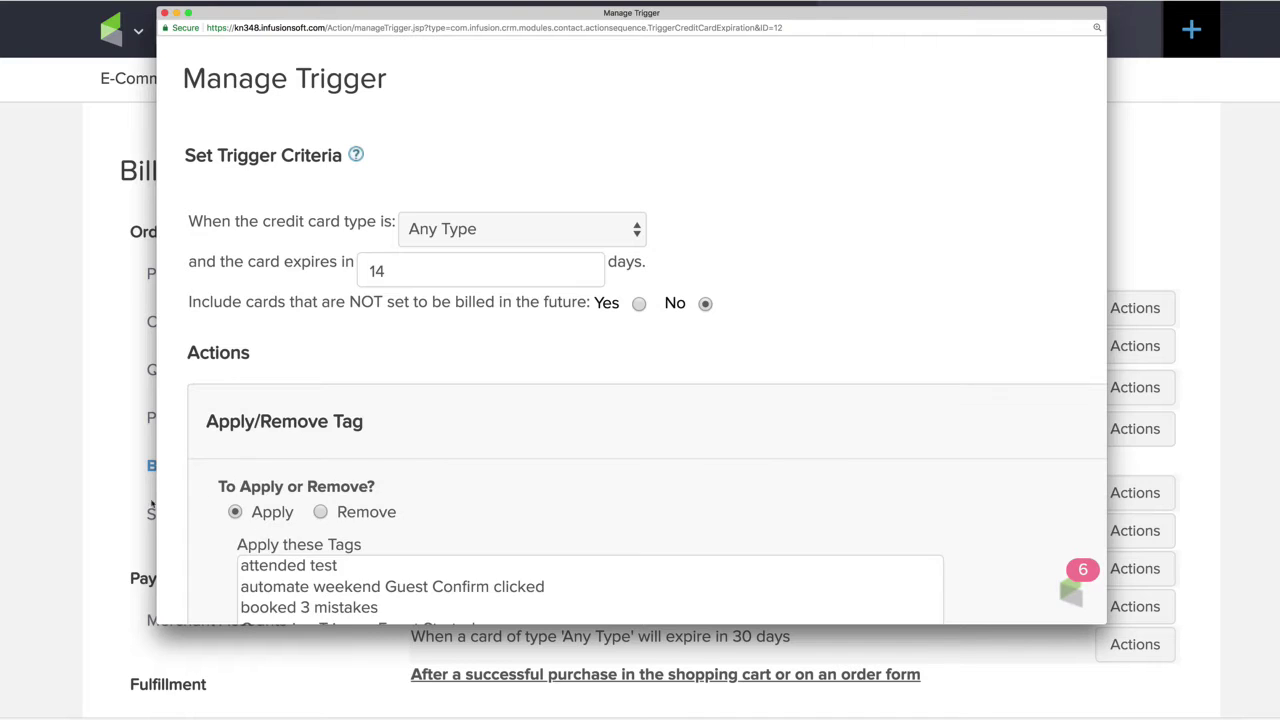
pyautogui.scroll(-5, 280, 507)
# Create the tag "CC Expire 14 - Video" in the Campaign Trigger category for the action to apply
pyautogui.click(300, 486)
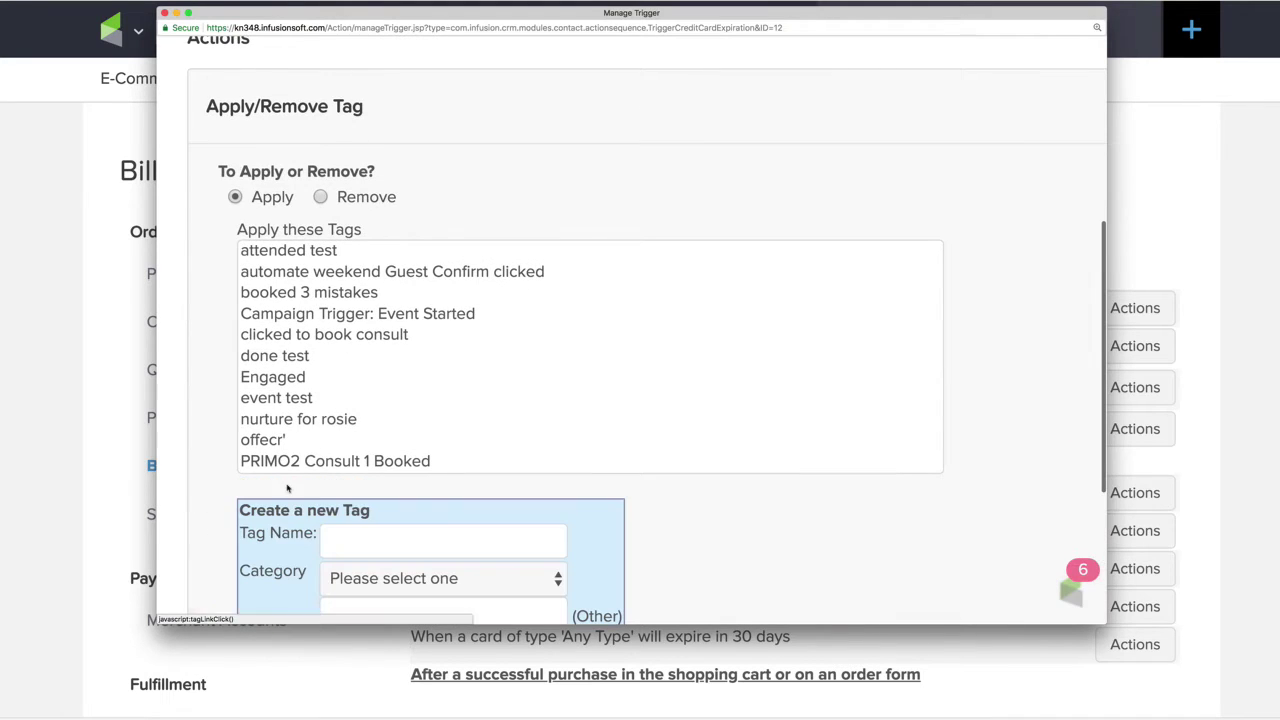
pyautogui.click(365, 535)
pyautogui.write('CC')
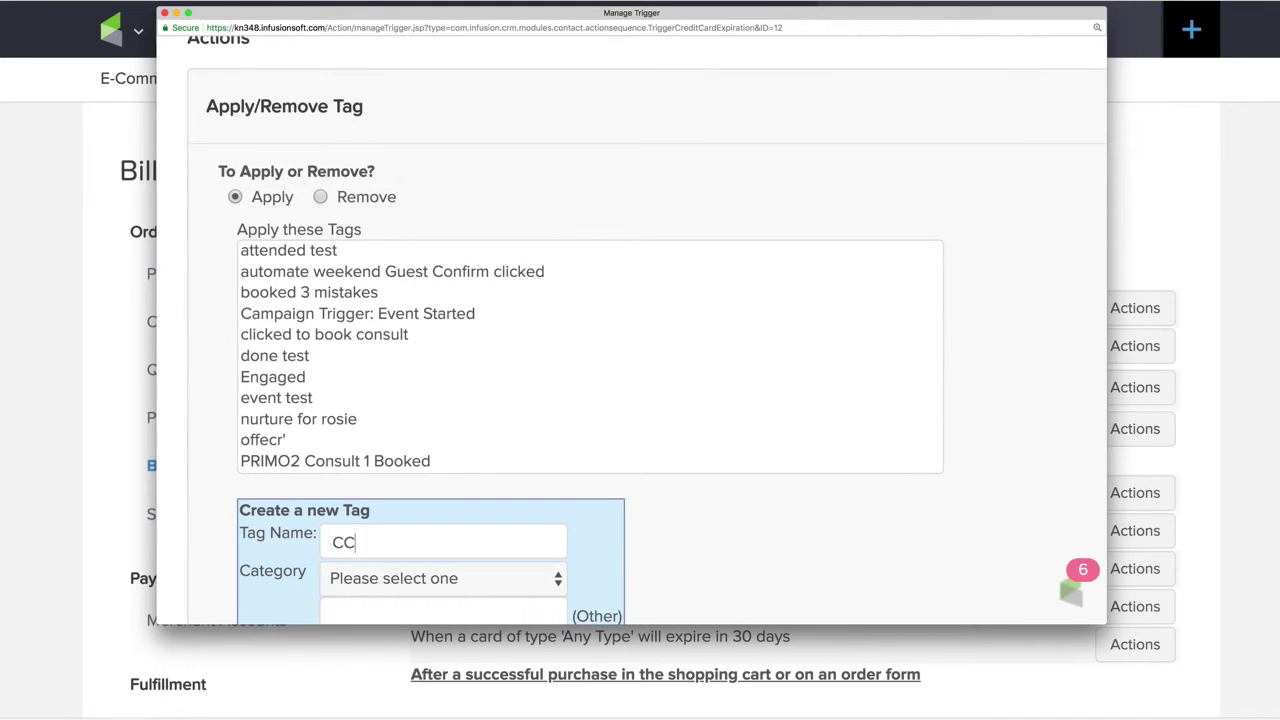
pyautogui.write(' Expite')
pyautogui.press('BackSpace')
pyautogui.write('re 14')
pyautogui.scroll(-3, 406, 446)
pyautogui.click(406, 446)
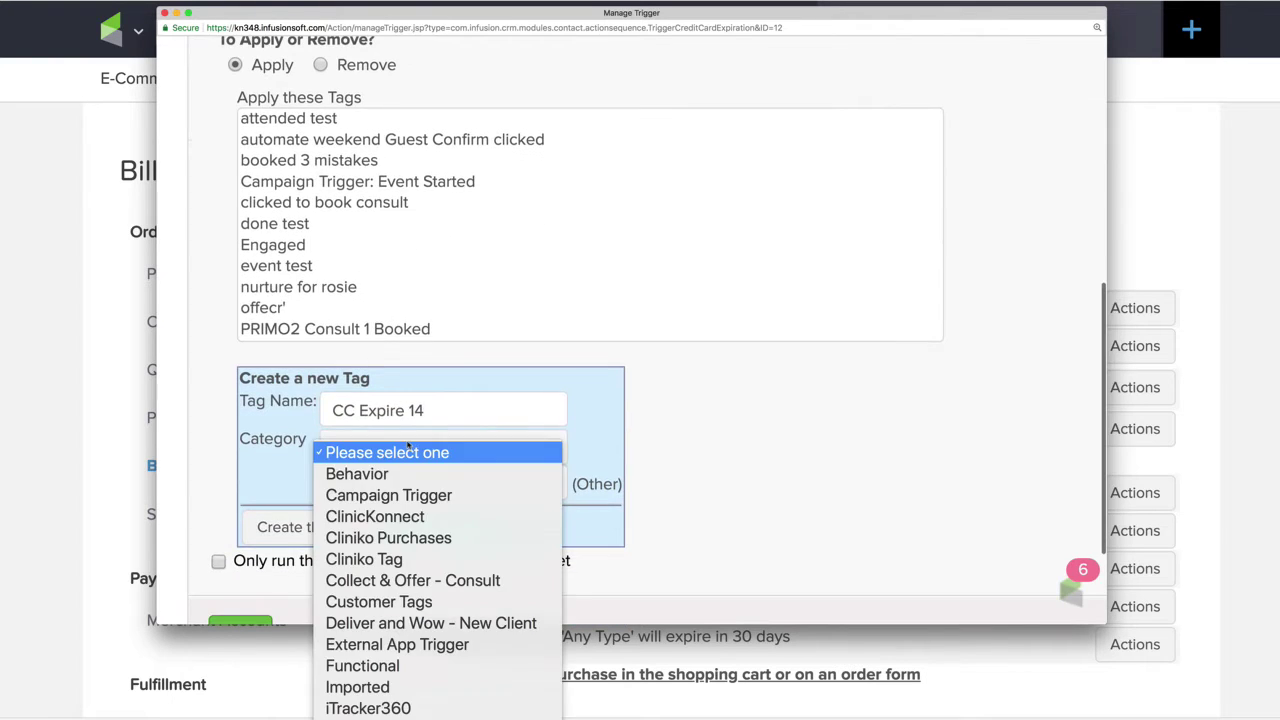
pyautogui.click(404, 494)
pyautogui.scroll(-3, 270, 485)
pyautogui.click(464, 282)
pyautogui.write('- Video')
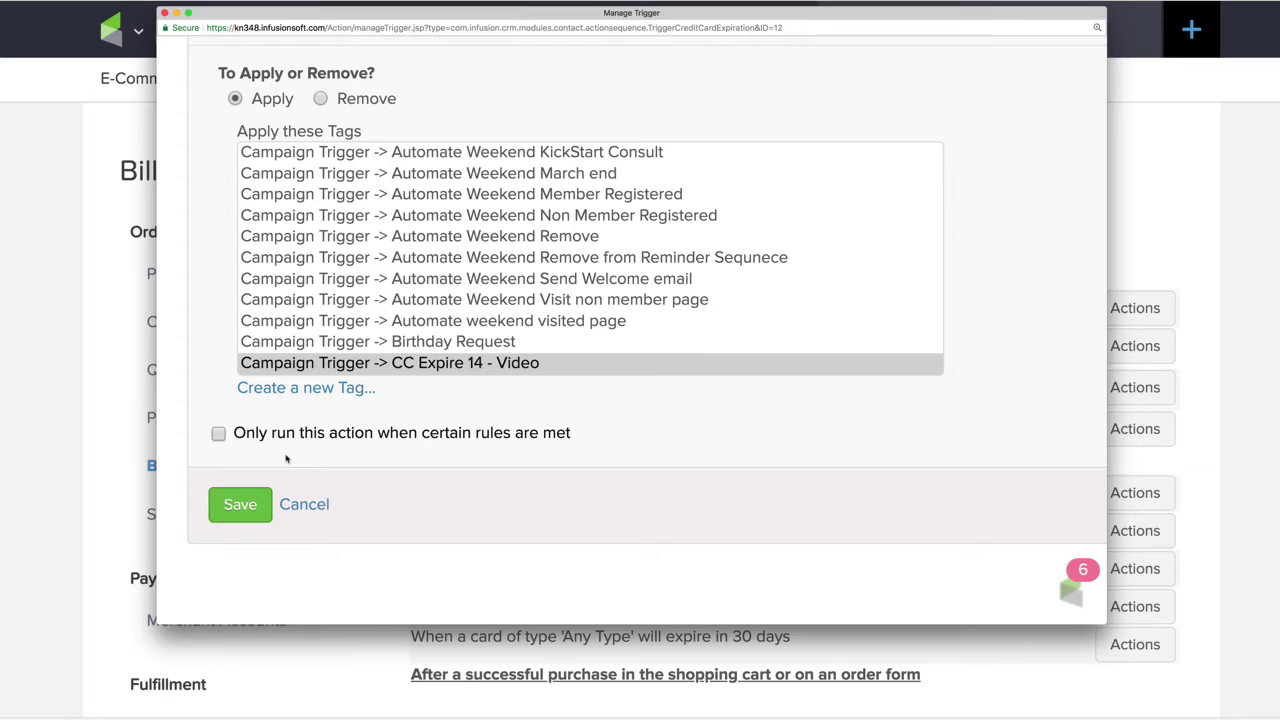
# Save the action that applies the "CC Expire 14 - Video" tag and save the 14-day trigger
pyautogui.scroll(2, 286, 458)
pyautogui.scroll(-2, 355, 420)
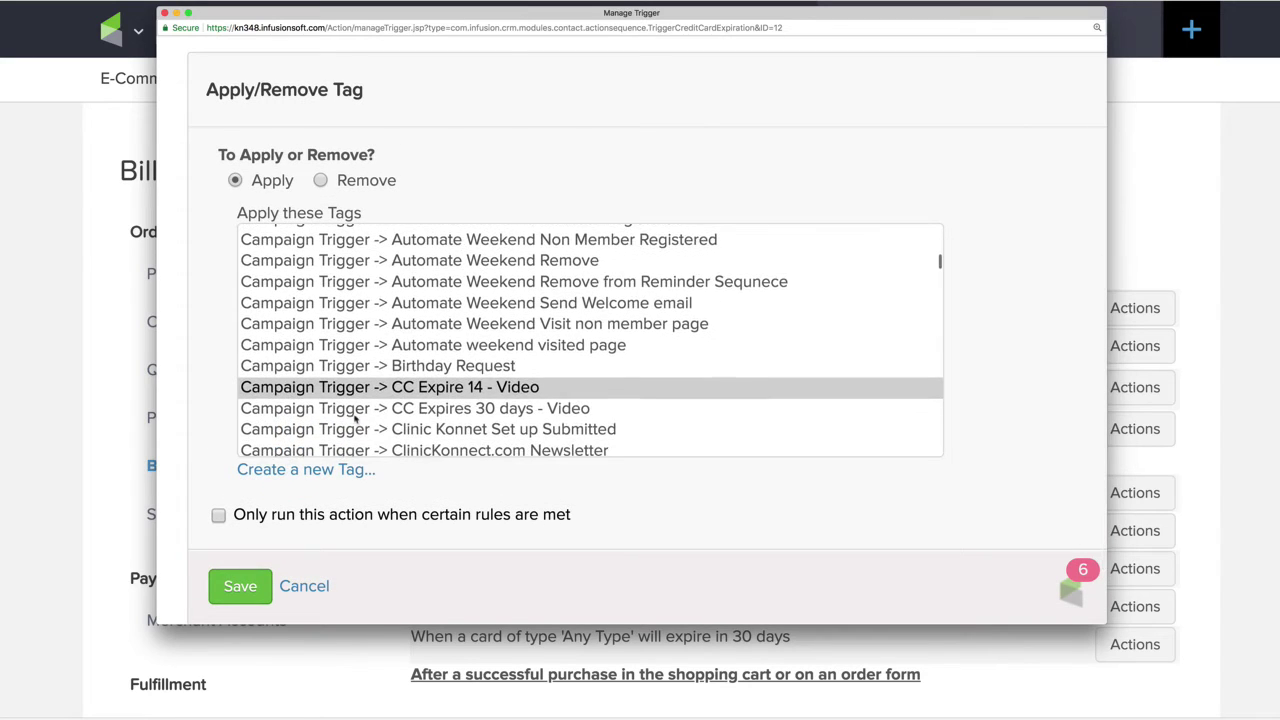
pyautogui.click(238, 591)
pyautogui.moveTo(366, 383); pyautogui.dragTo(212, 380)
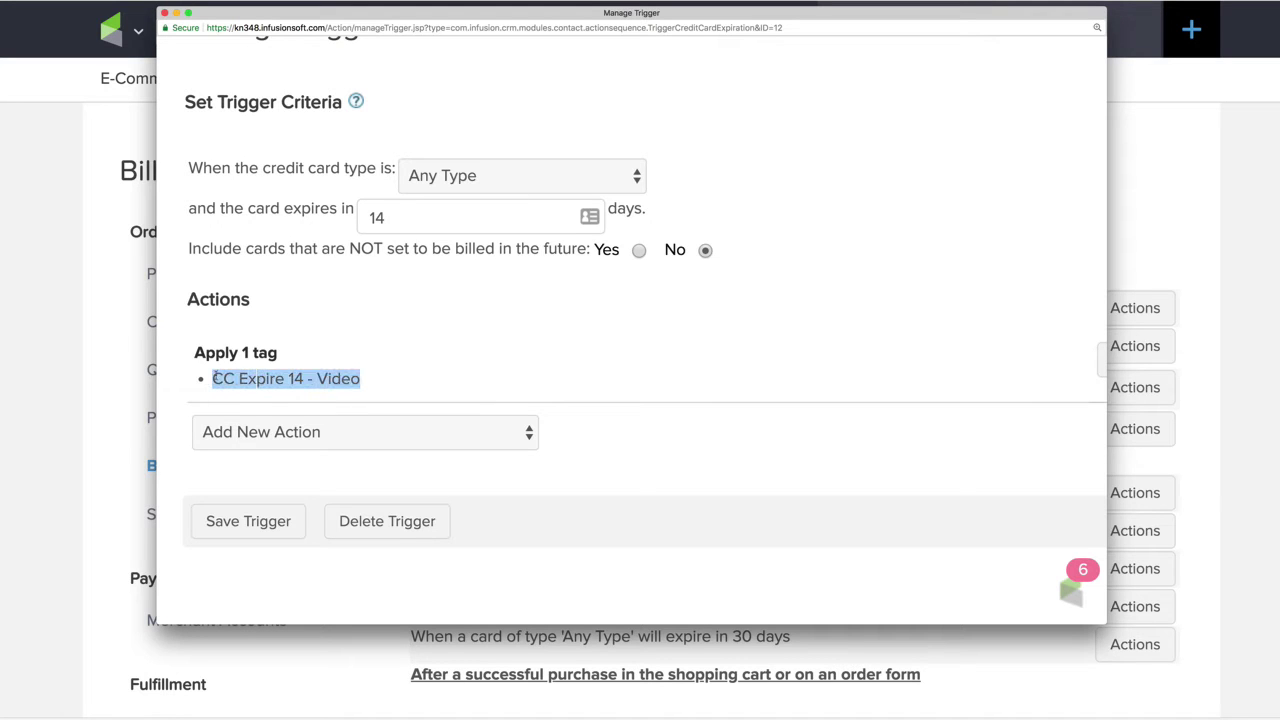
pyautogui.click(251, 527)
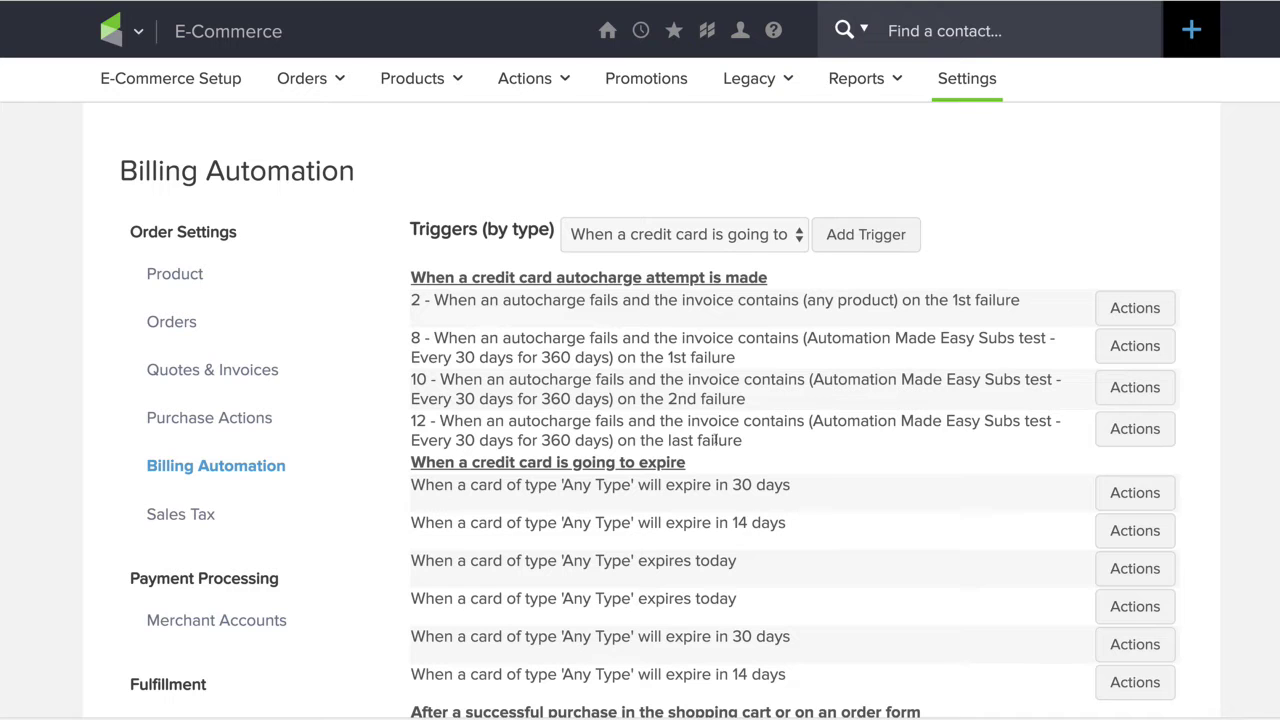
# Add a third credit card expiry trigger, keeping its card expiry criterion at 0 days
pyautogui.click(860, 238)
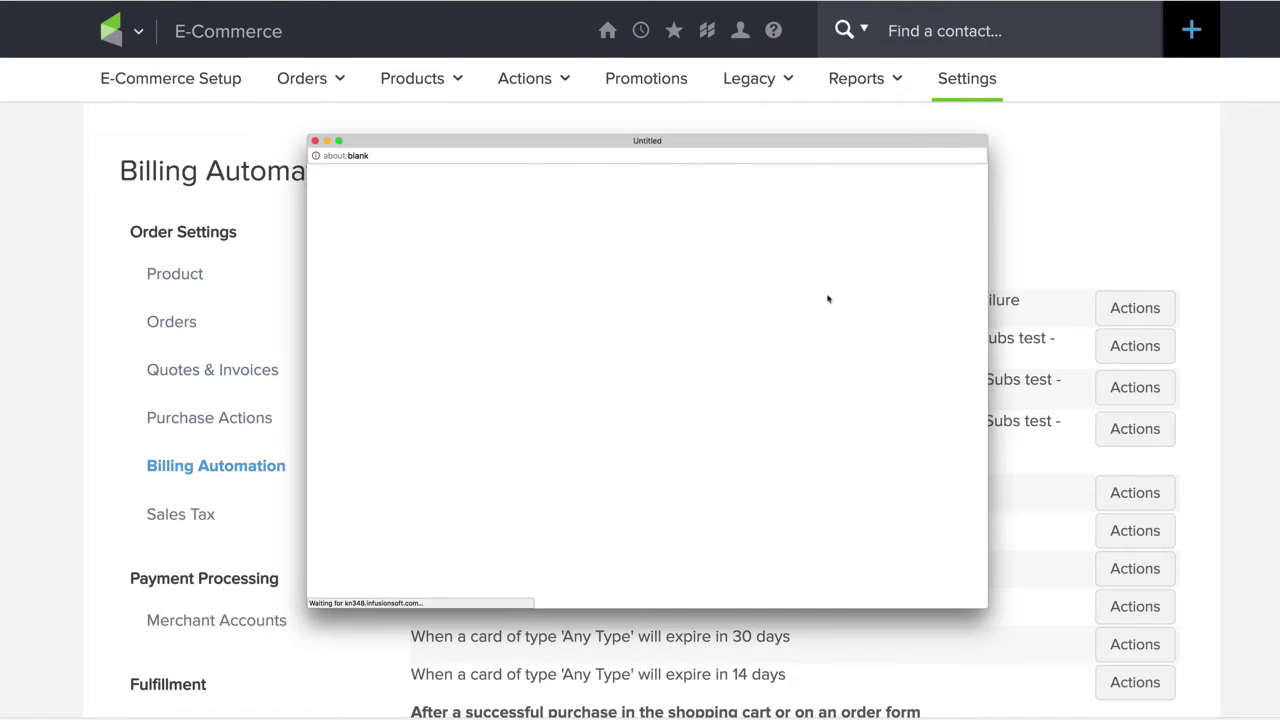
pyautogui.moveTo(648, 143); pyautogui.dragTo(593, 66)
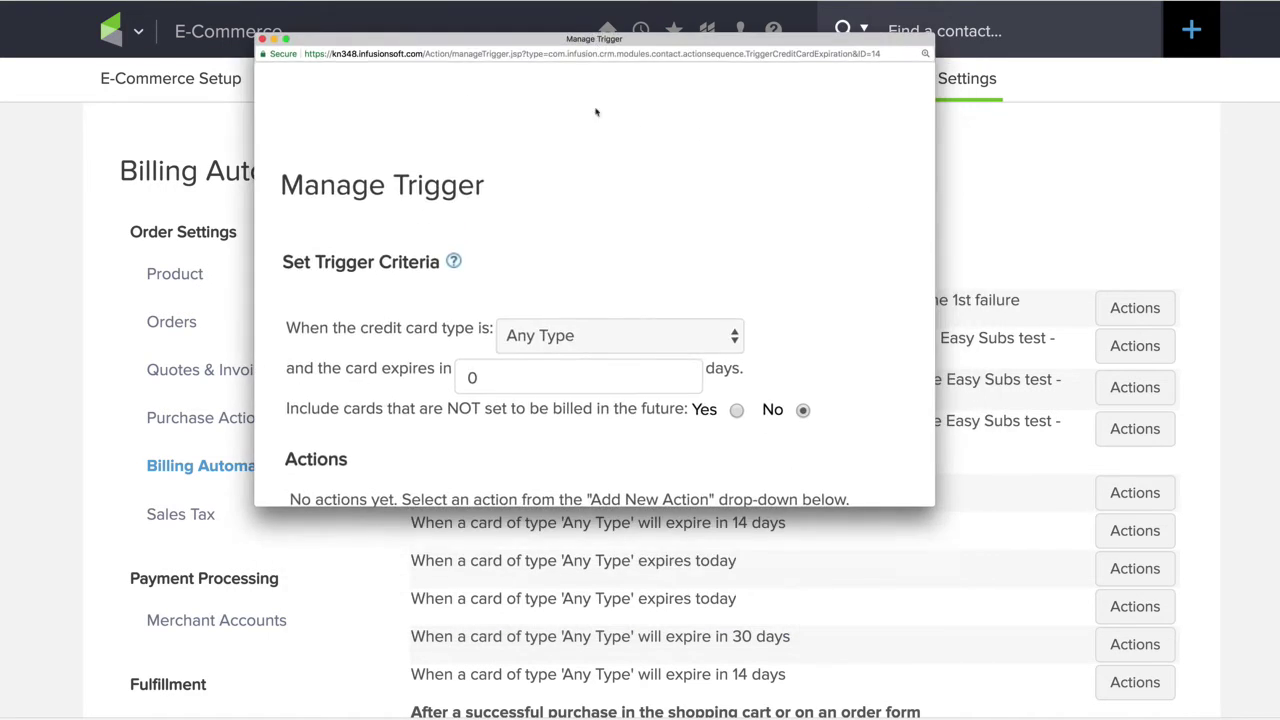
pyautogui.moveTo(934, 507); pyautogui.dragTo(1052, 659)
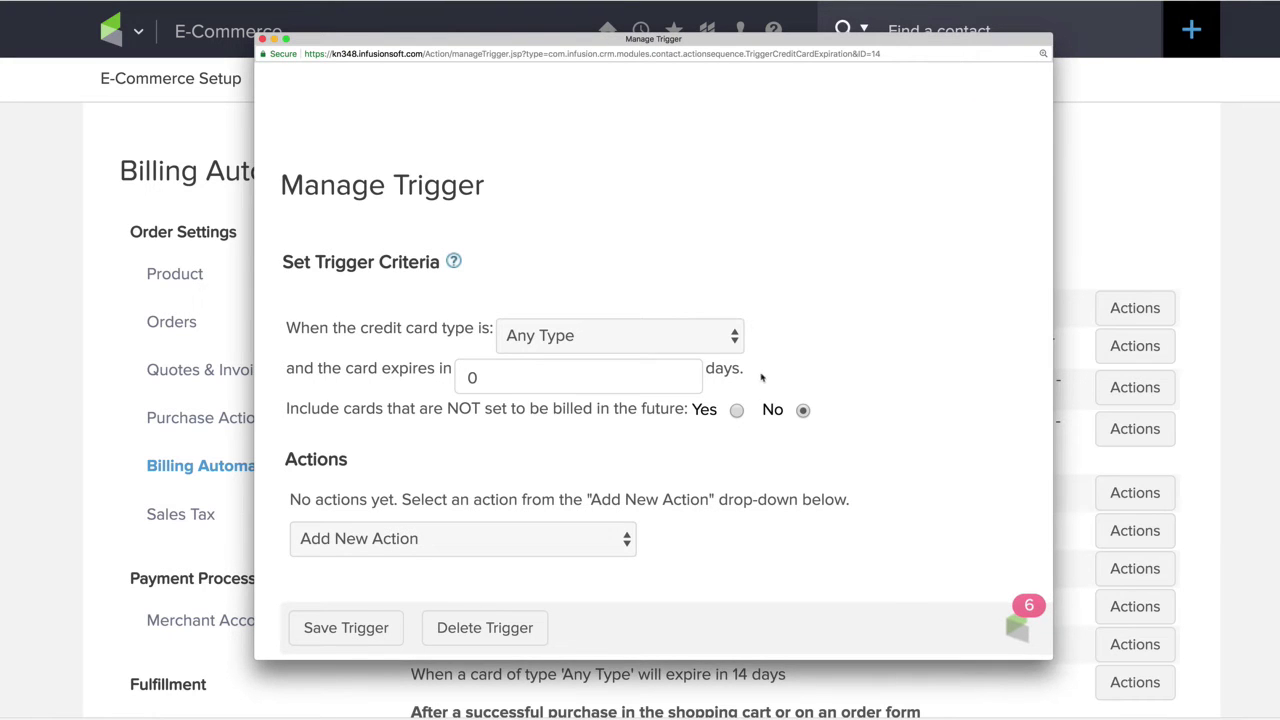
pyautogui.moveTo(478, 378); pyautogui.dragTo(455, 380)
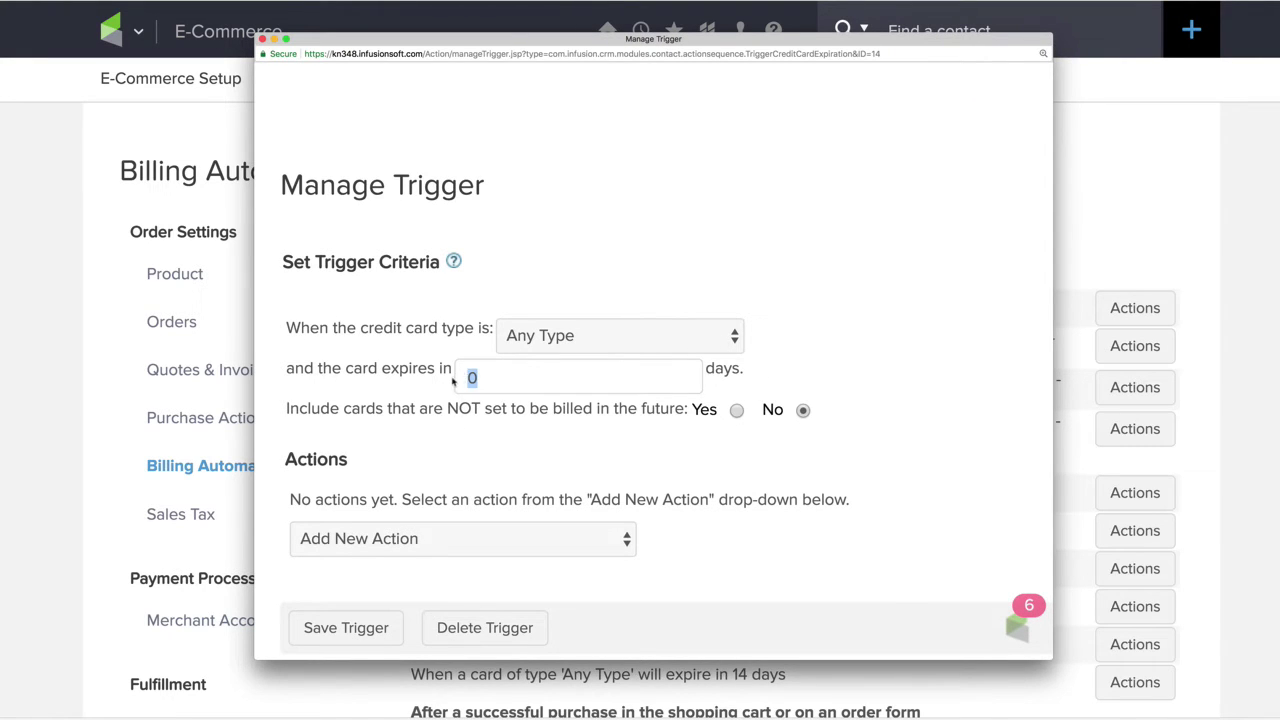
# Add an Apply/Remove Tag action to the 0-day card expiry trigger
pyautogui.click(514, 540)
pyautogui.press('Return')
pyautogui.scroll(-5, 294, 487)
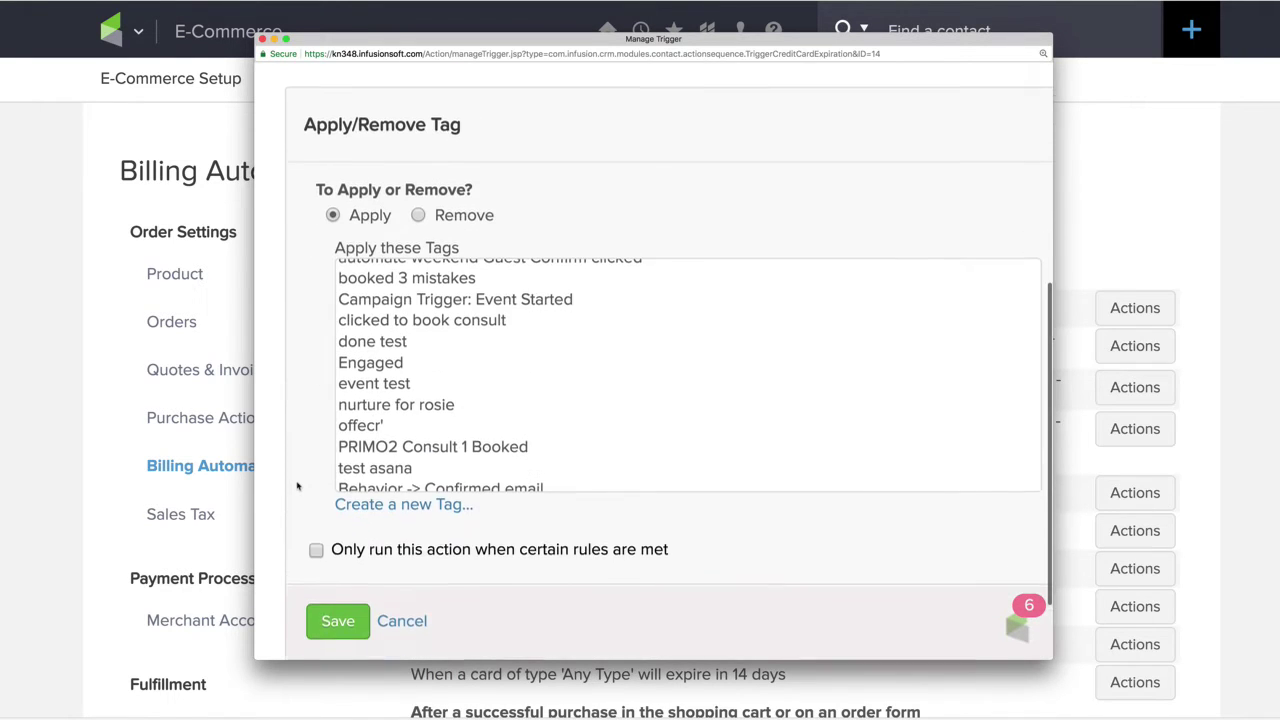
# Create the tag "CC Expired - Video" in the Campaign Trigger category for the 0-day trigger's action to apply
pyautogui.click(482, 460)
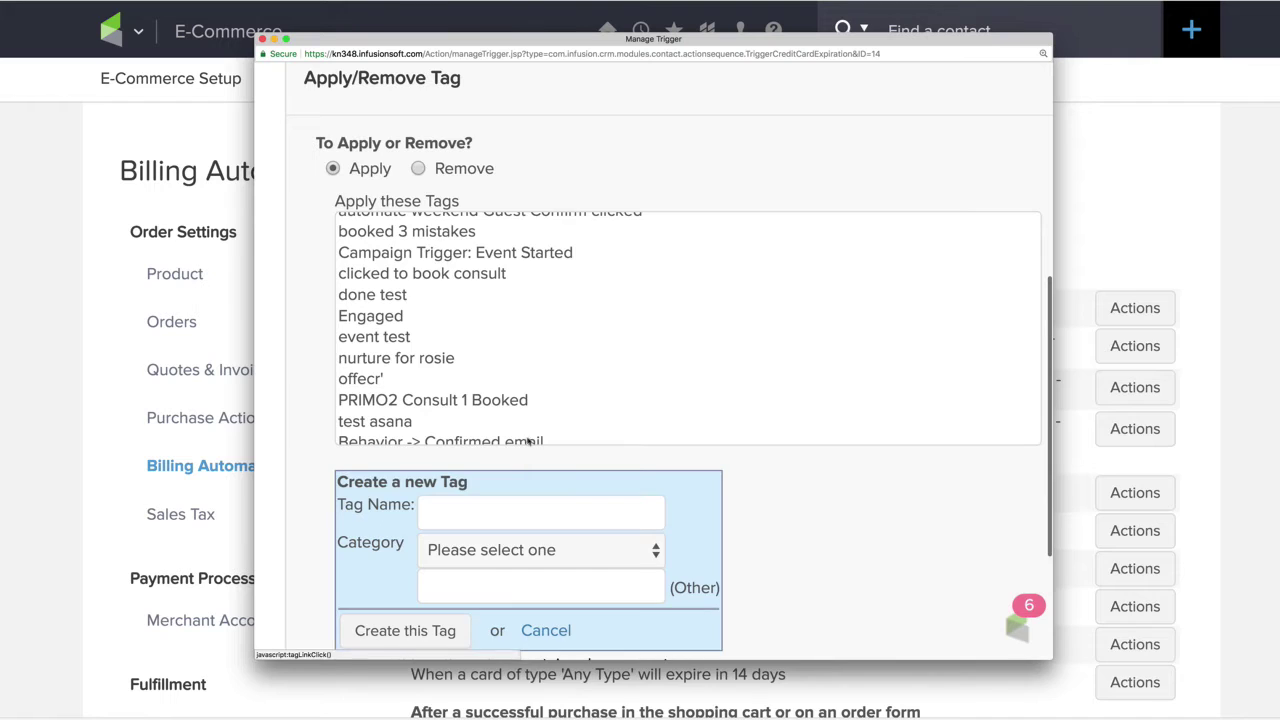
pyautogui.click(449, 515)
pyautogui.write('CC ')
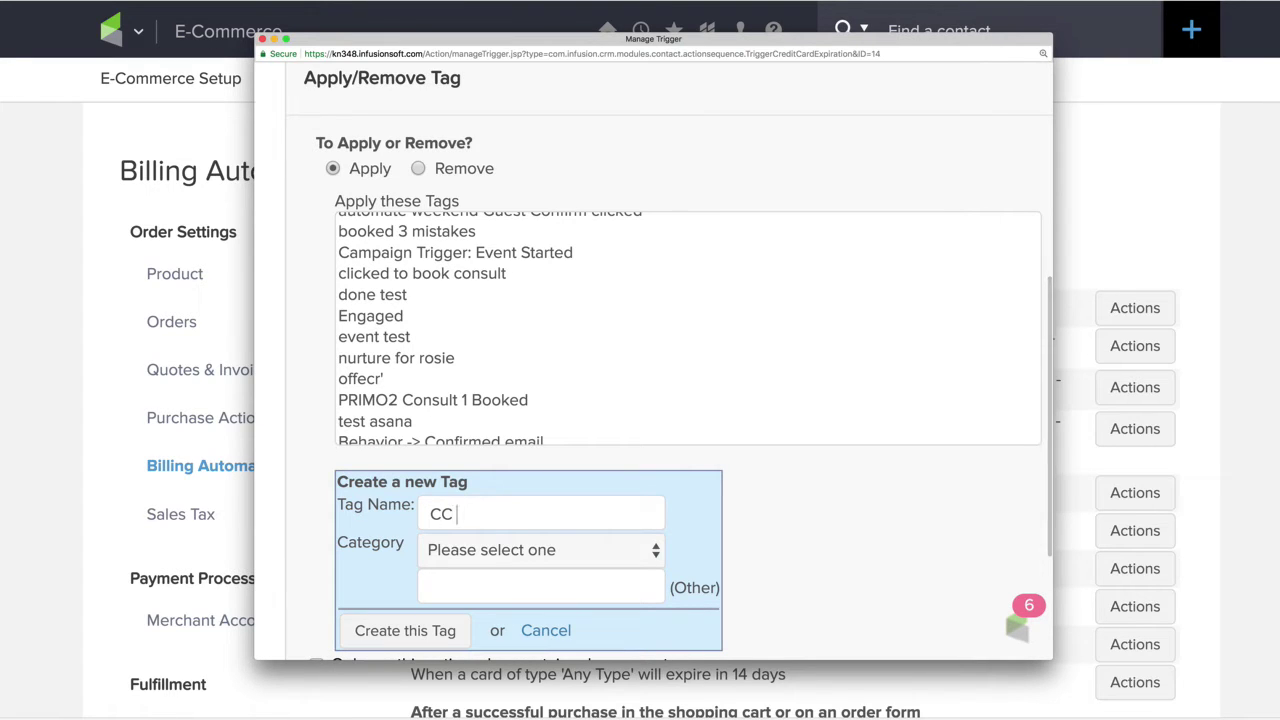
pyautogui.write('Expirte')
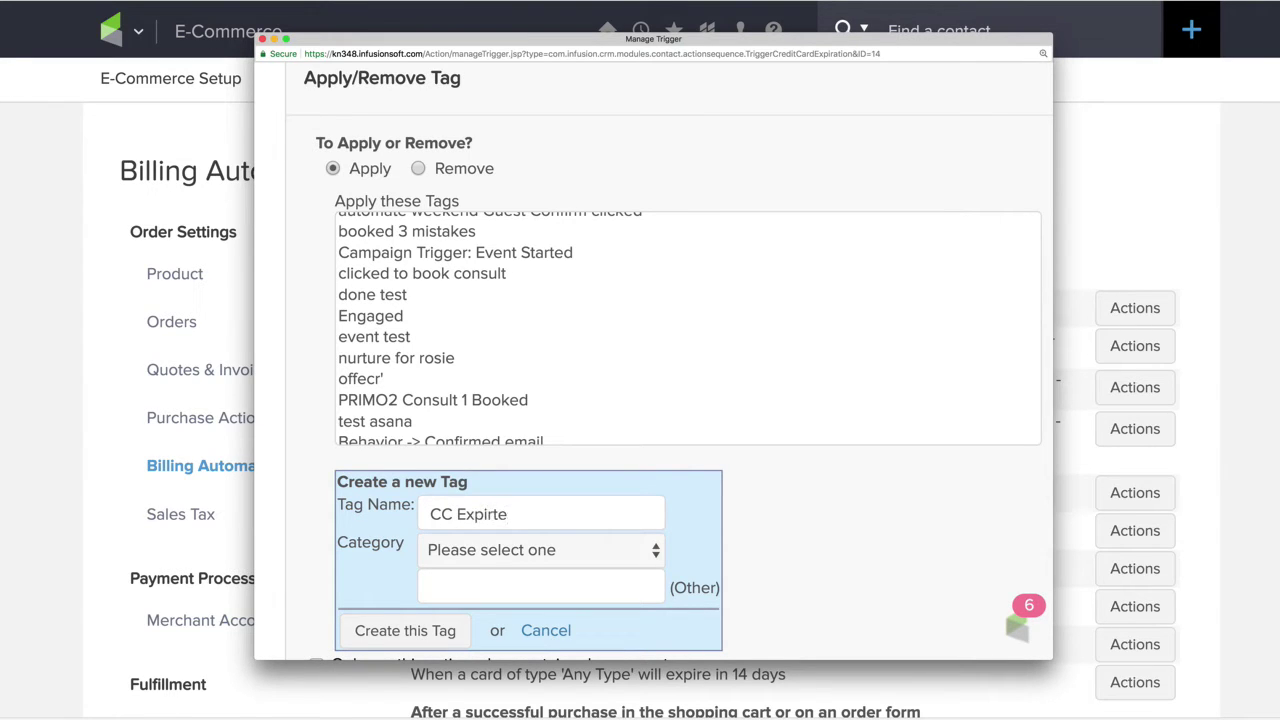
pyautogui.press('BackSpace')
pyautogui.press('BackSpace')
pyautogui.write('ed - Video')
pyautogui.click(468, 541)
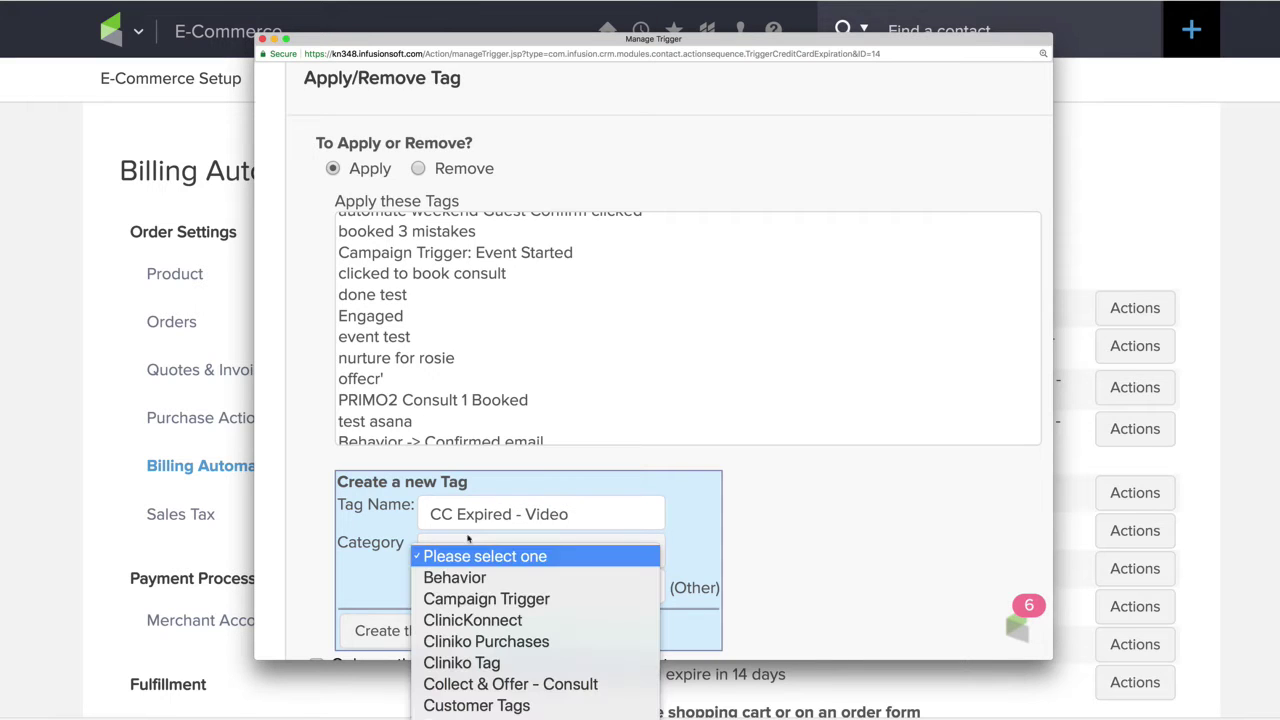
pyautogui.click(474, 598)
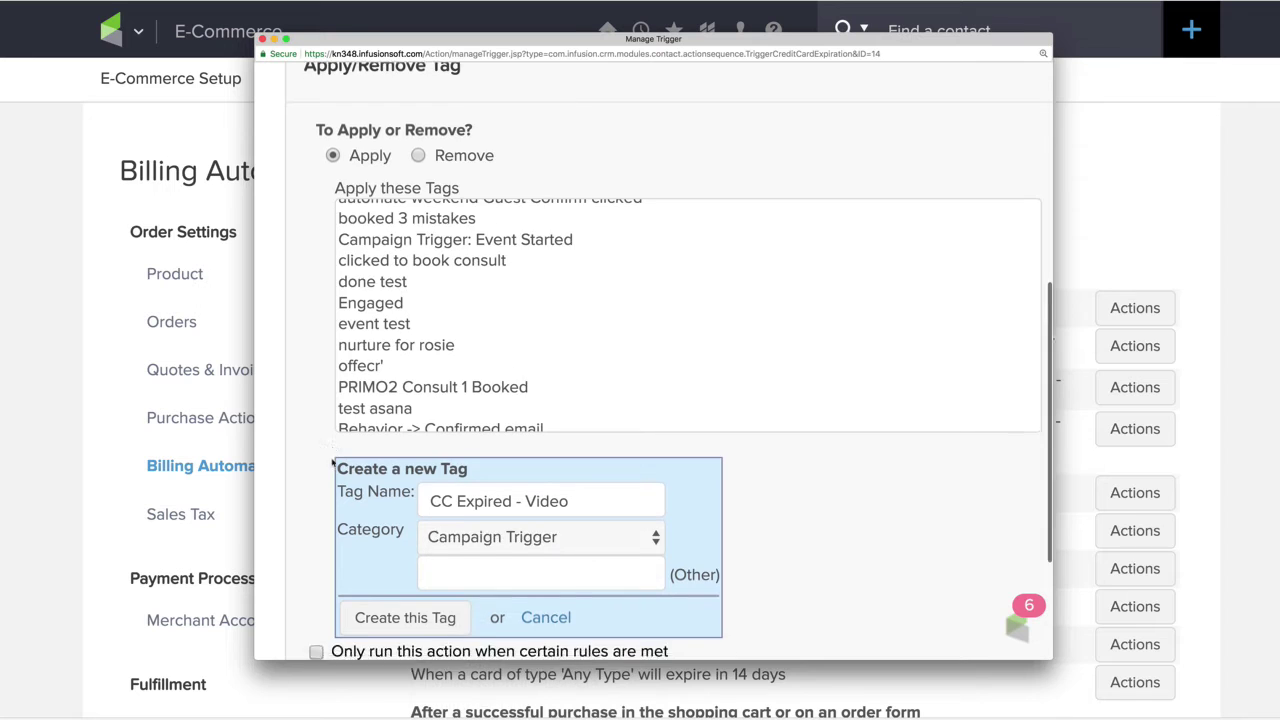
# Save the action that applies the "CC Expired - Video" tag and save the 0-day card expiry trigger
pyautogui.scroll(-3, 400, 470)
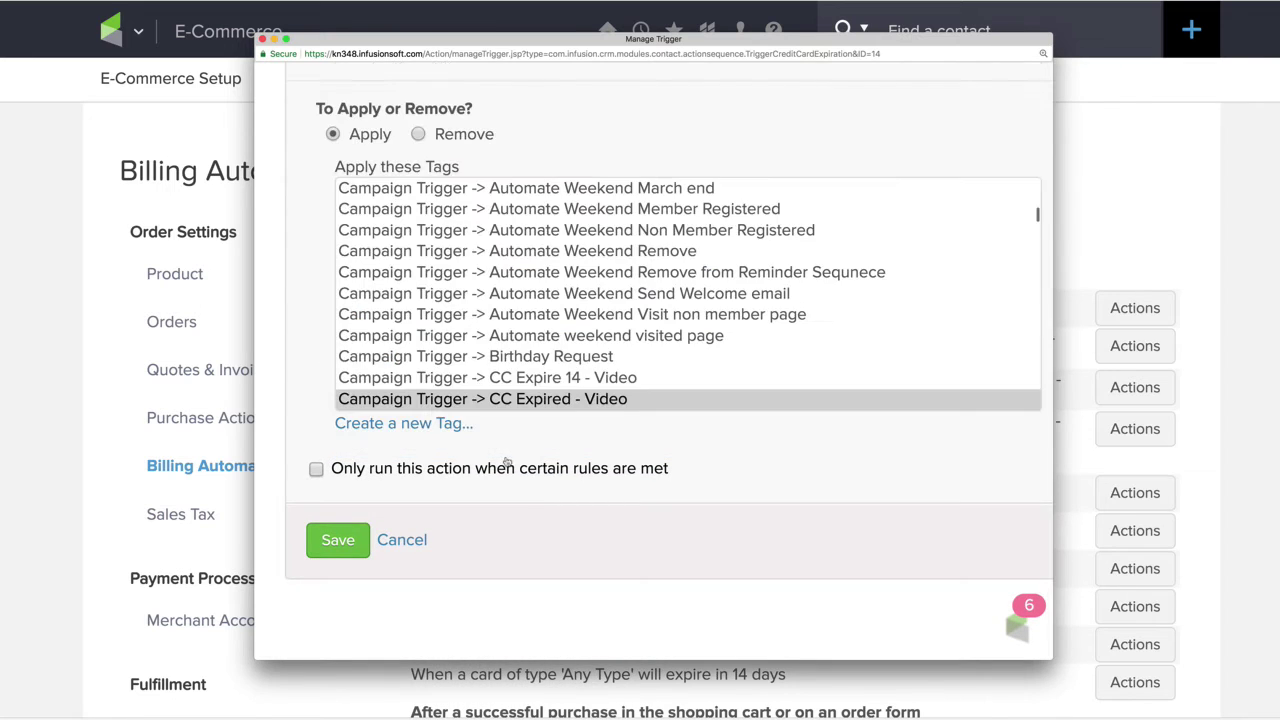
pyautogui.click(345, 541)
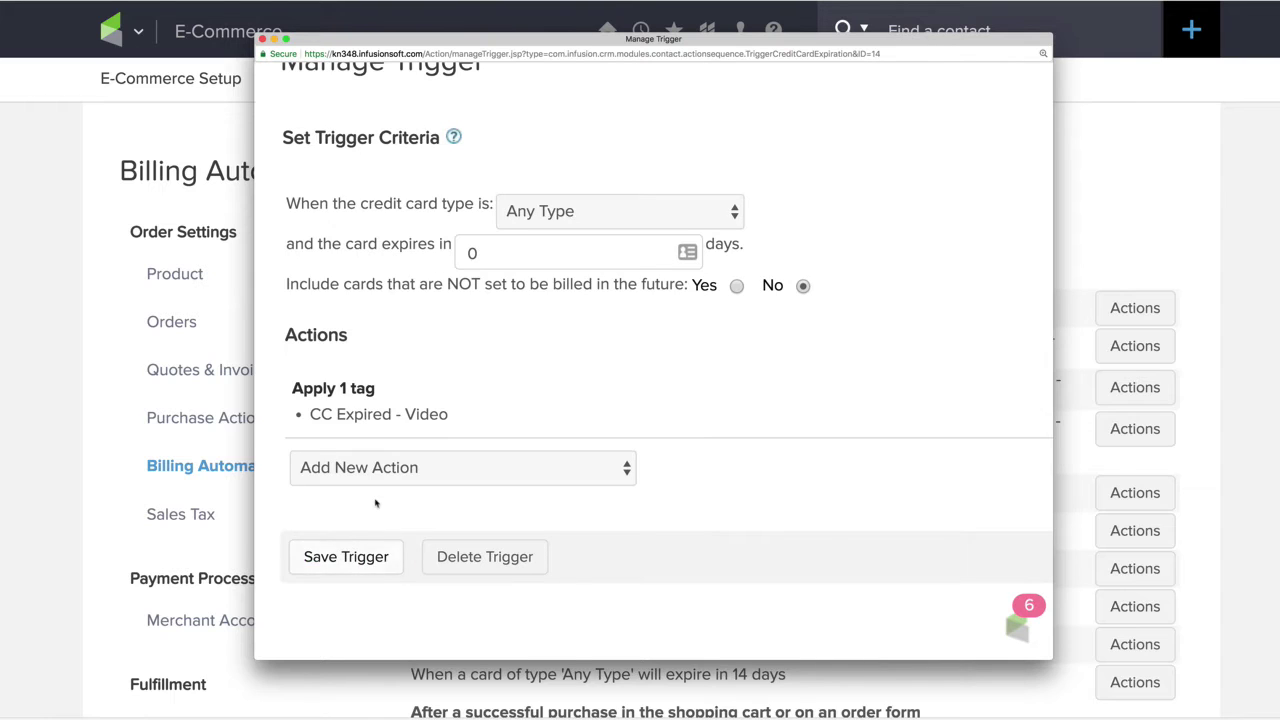
pyautogui.click(346, 556)
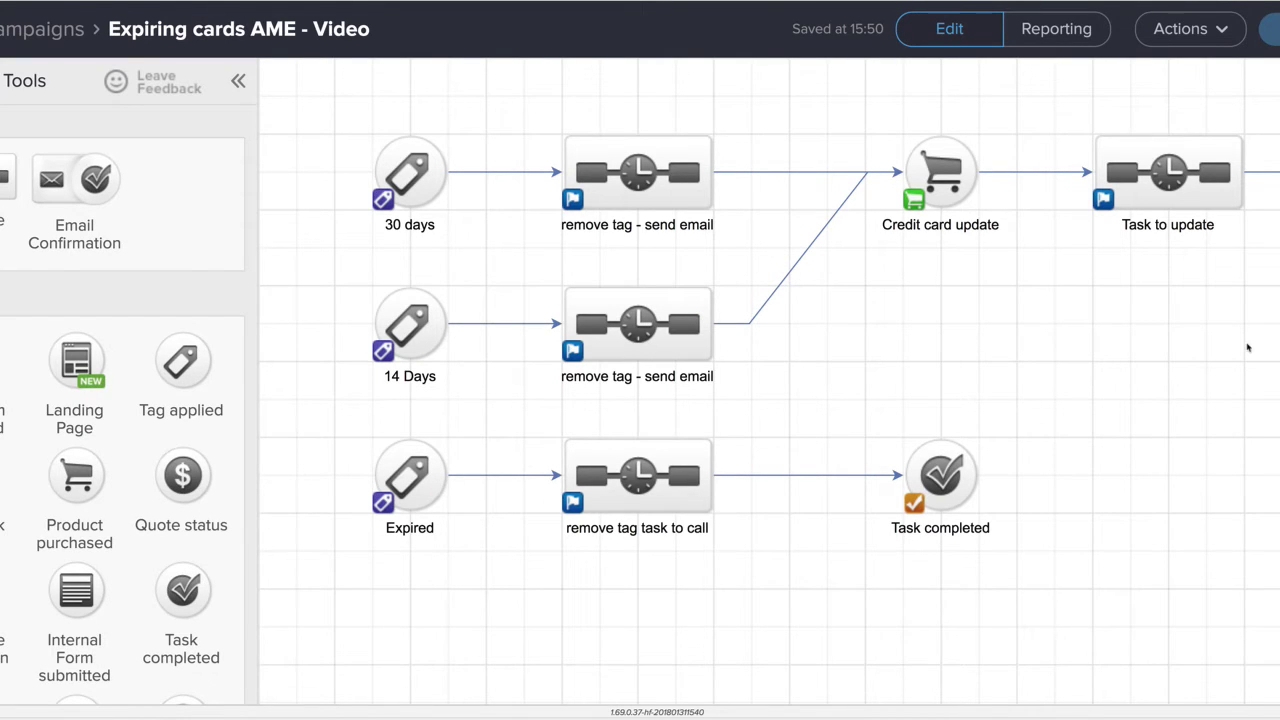
# Configure the "30 days" tag goal to be achieved by the tag "Campaign Trigger -> CC Expires 30 days - Video" and save it
pyautogui.moveTo(1237, 347); pyautogui.dragTo(1135, 344)
pyautogui.moveTo(377, 245); pyautogui.dragTo(419, 250)
pyautogui.click(350, 186)
pyautogui.doubleClick(350, 186)
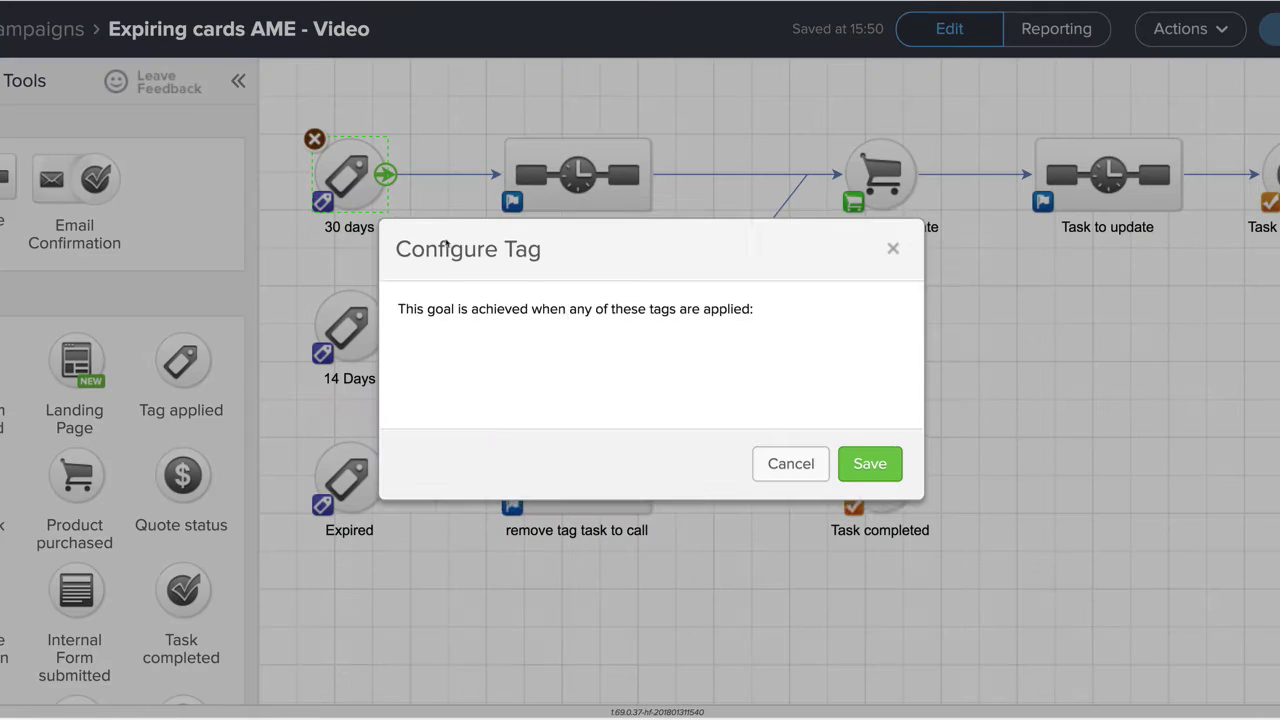
pyautogui.click(660, 346)
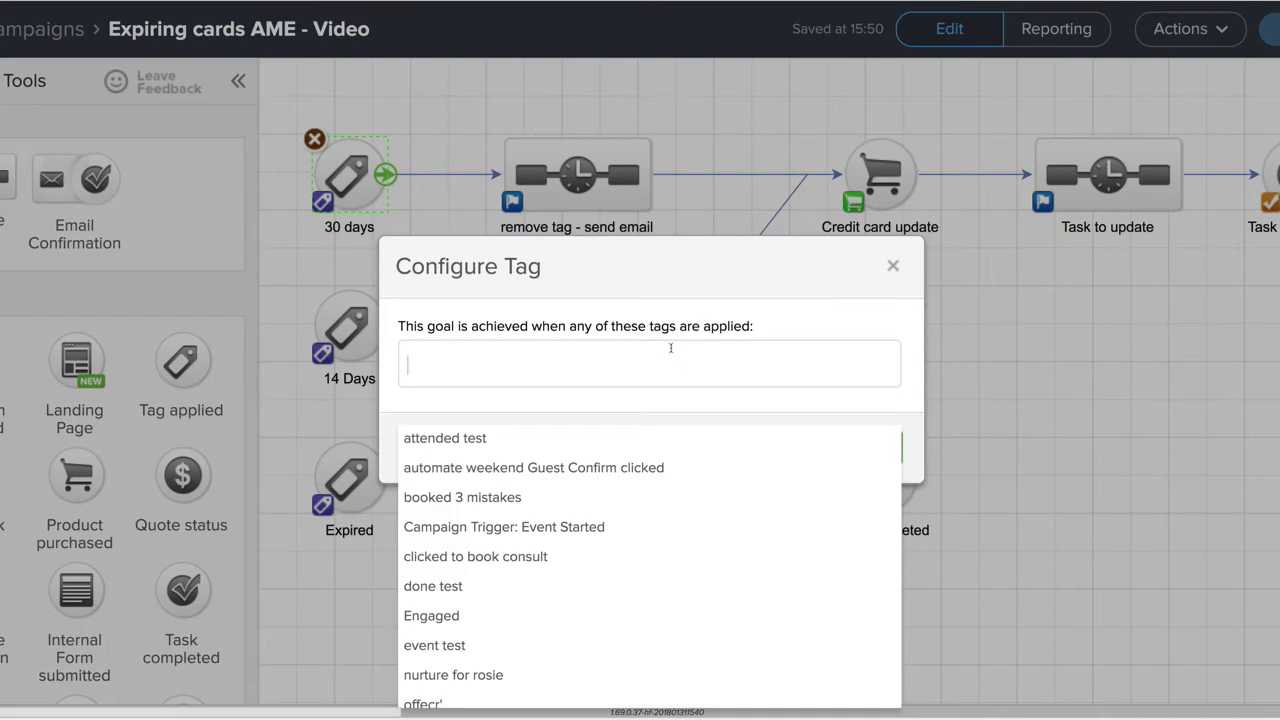
pyautogui.write('30')
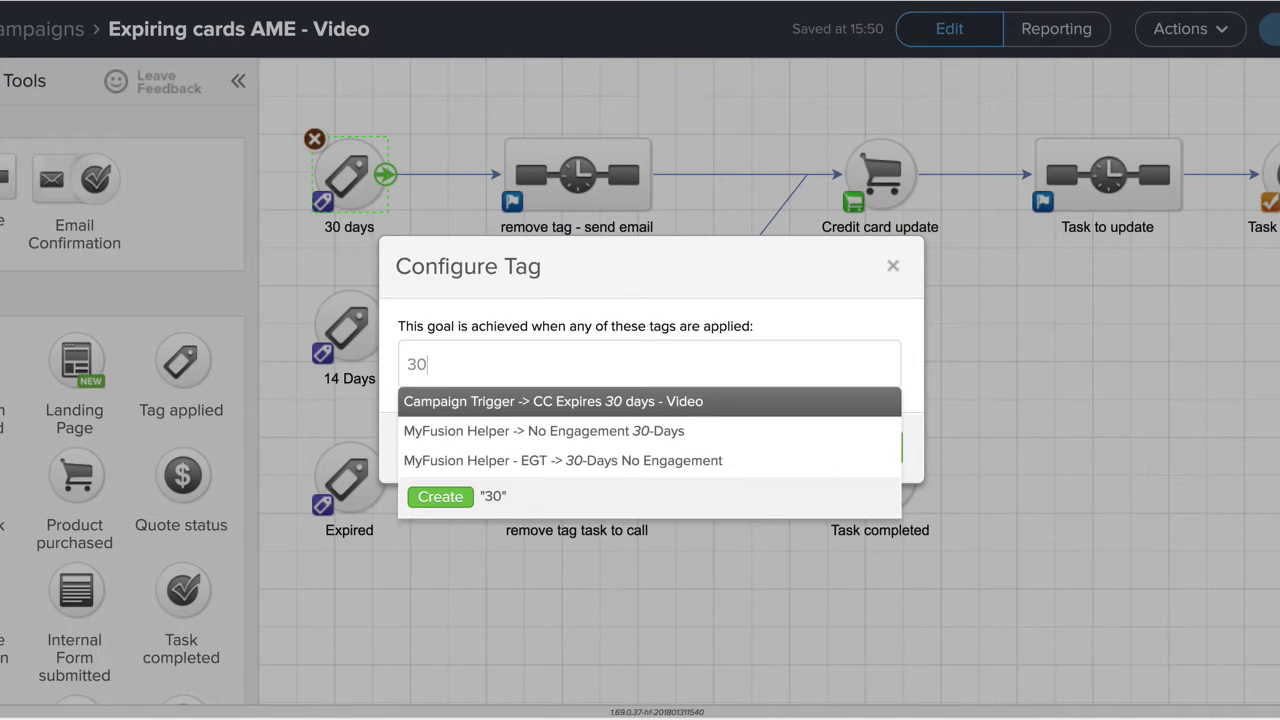
pyautogui.click(640, 401)
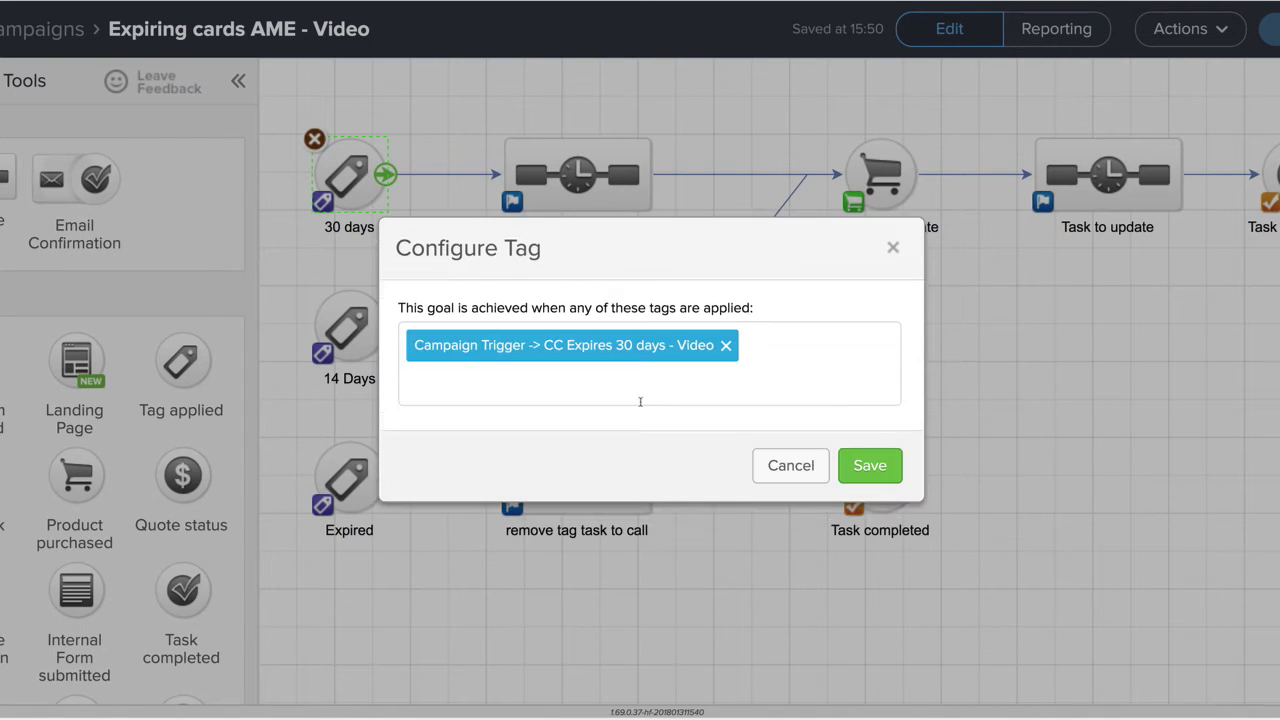
pyautogui.click(869, 465)
# Replace the tag in the "14 Days" goal with "Campaign Trigger -> CC Expire 14 - Video" and save the goal
pyautogui.click(348, 326)
pyautogui.doubleClick(348, 326)
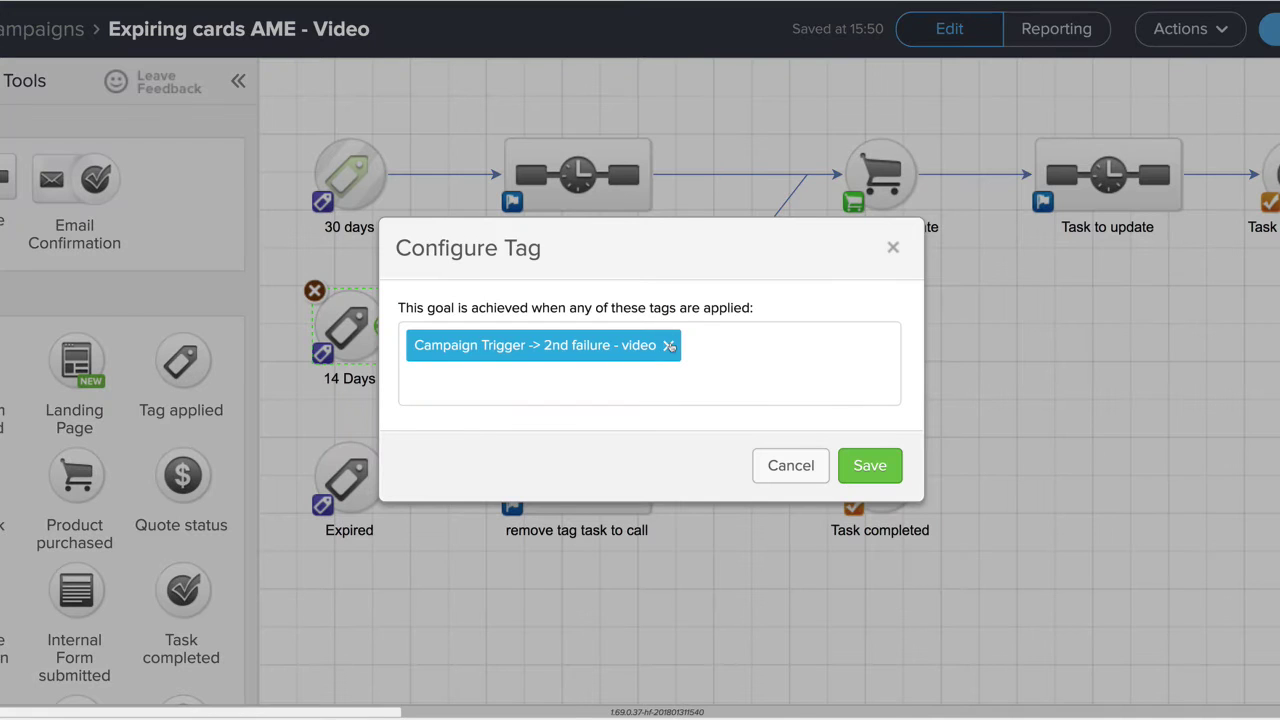
pyautogui.click(671, 346)
pyautogui.write('14')
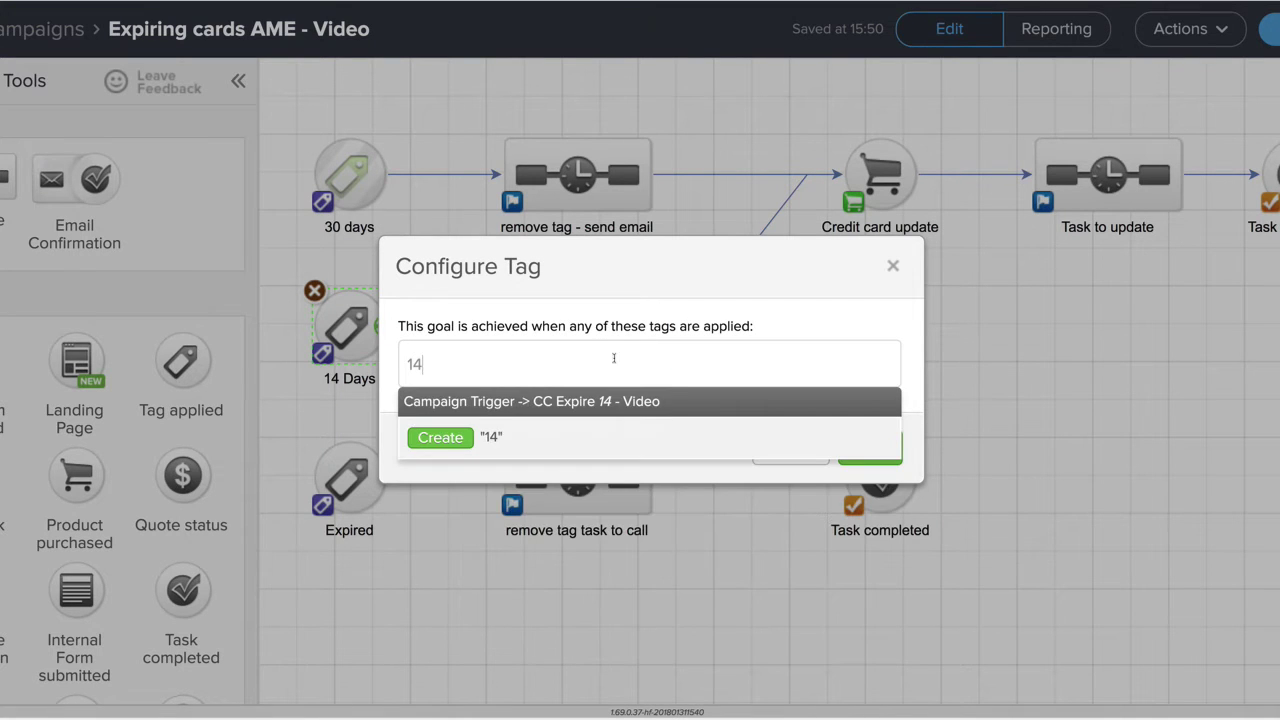
pyautogui.click(631, 400)
pyautogui.click(869, 465)
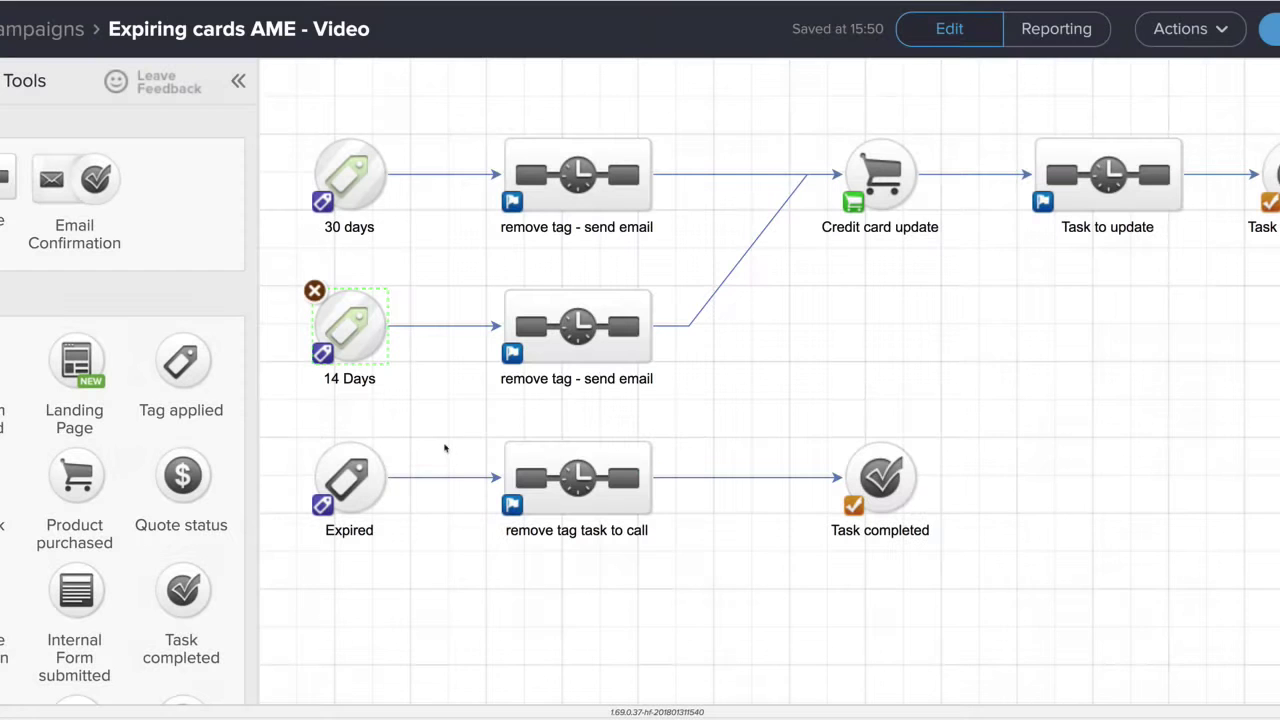
# Replace the tag in the "Expired" goal with "Campaign Trigger -> CC Expired - Video" and save the goal
pyautogui.doubleClick(347, 490)
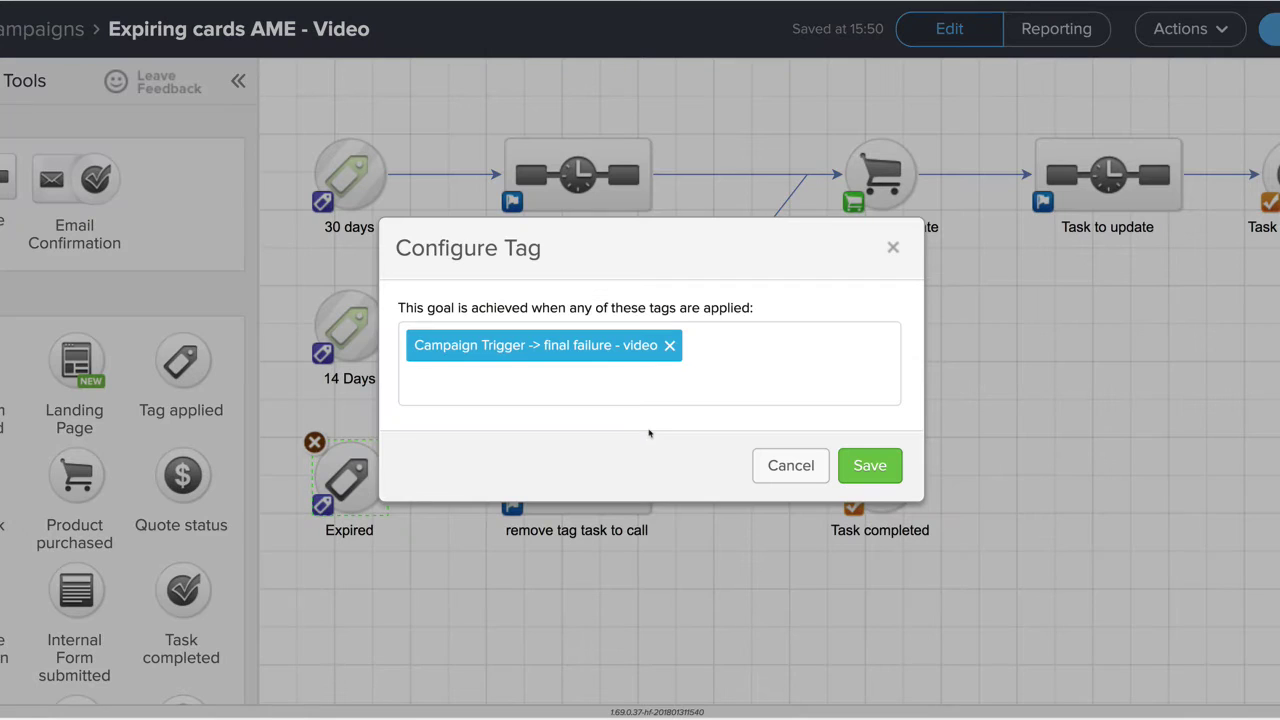
pyautogui.click(670, 345)
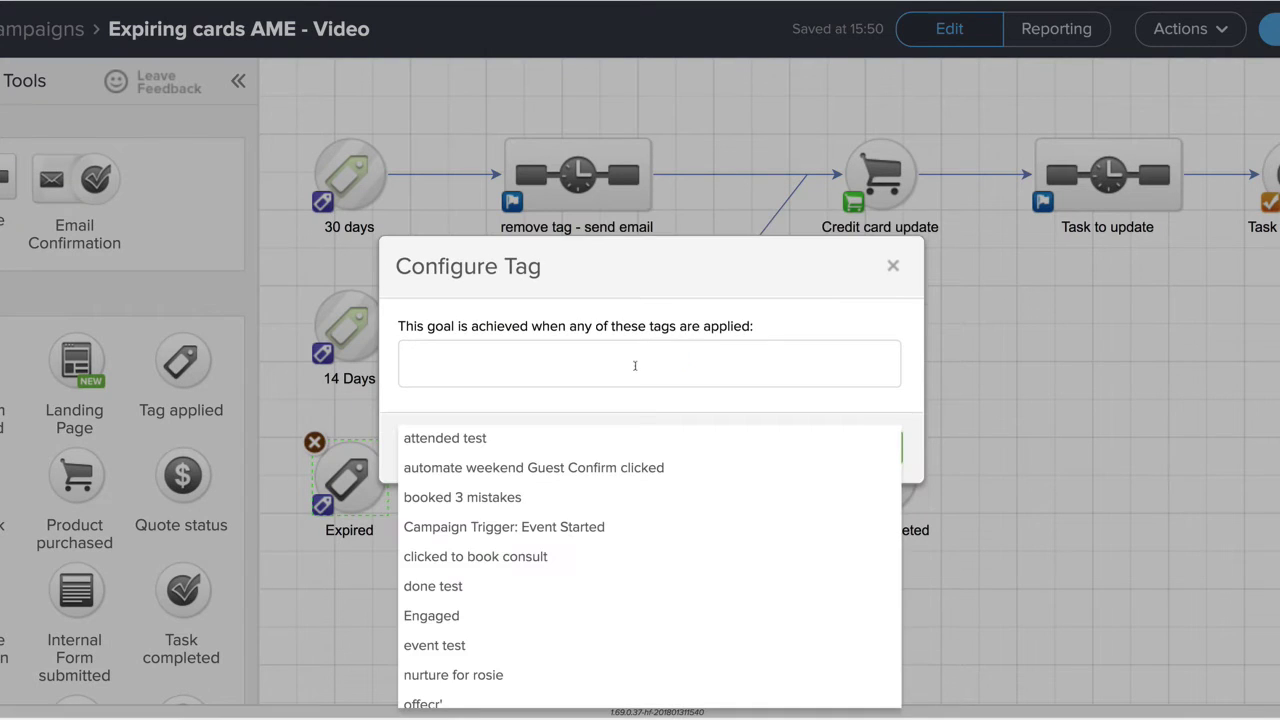
pyautogui.write('ex')
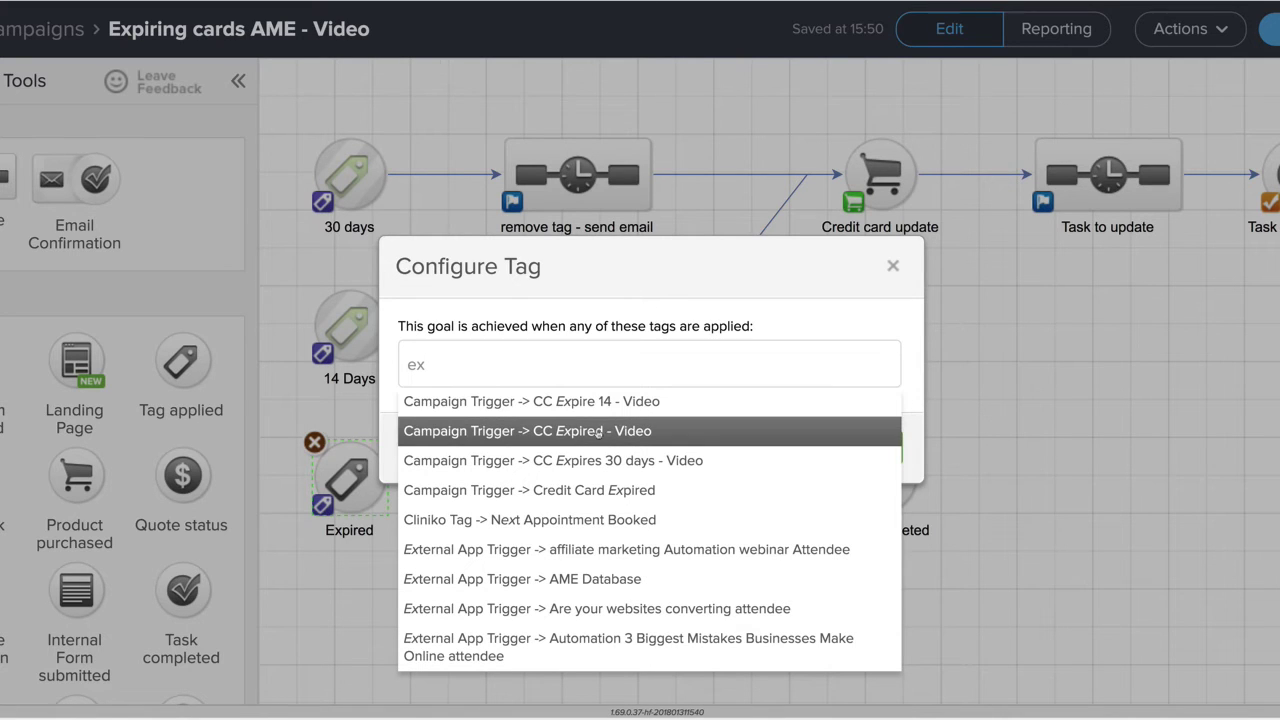
pyautogui.click(583, 433)
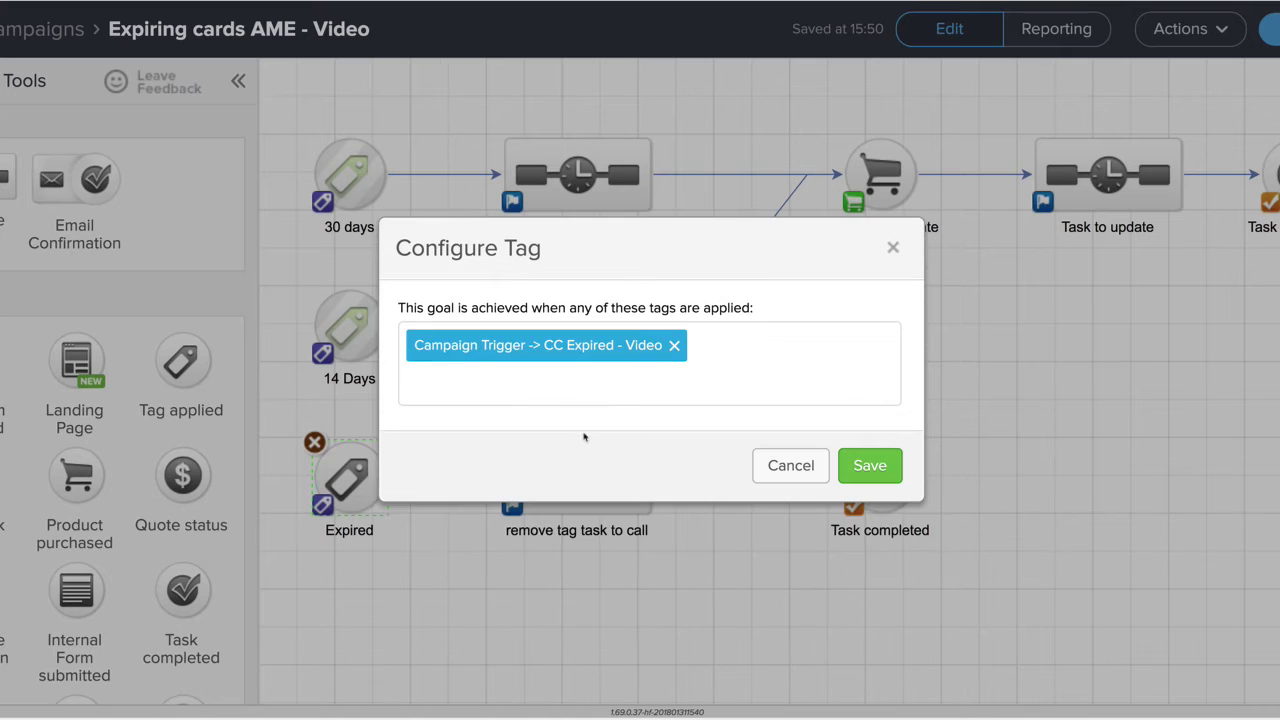
pyautogui.click(869, 465)
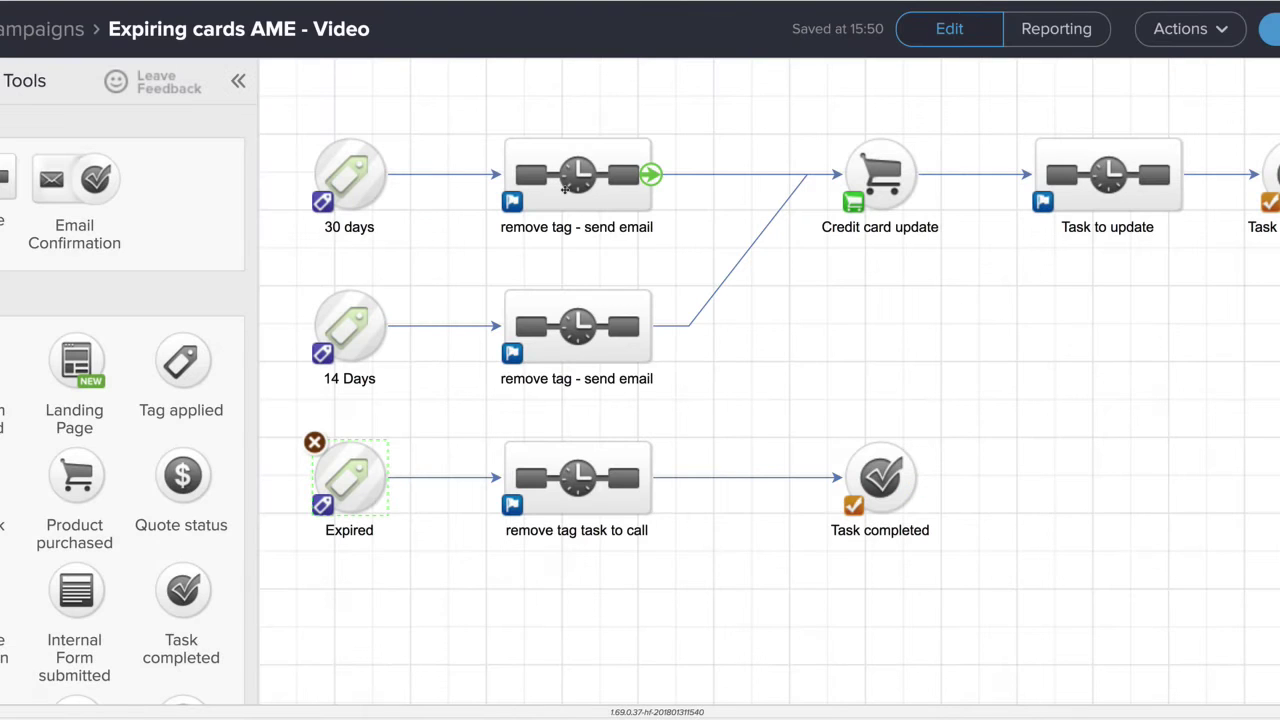
# In the 30-day sequence, make the tag removal step remove "CC Expires 30 days - Video" instead of "1st failure - video"
pyautogui.click(565, 188)
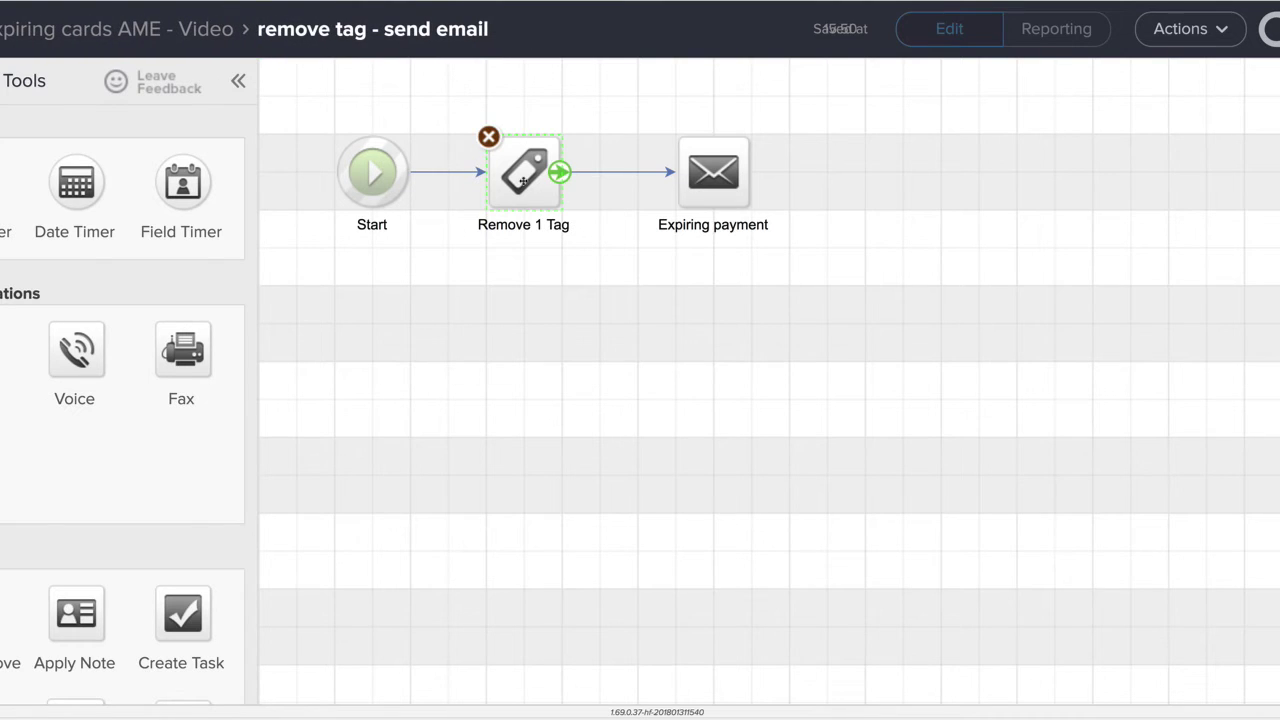
pyautogui.doubleClick(515, 186)
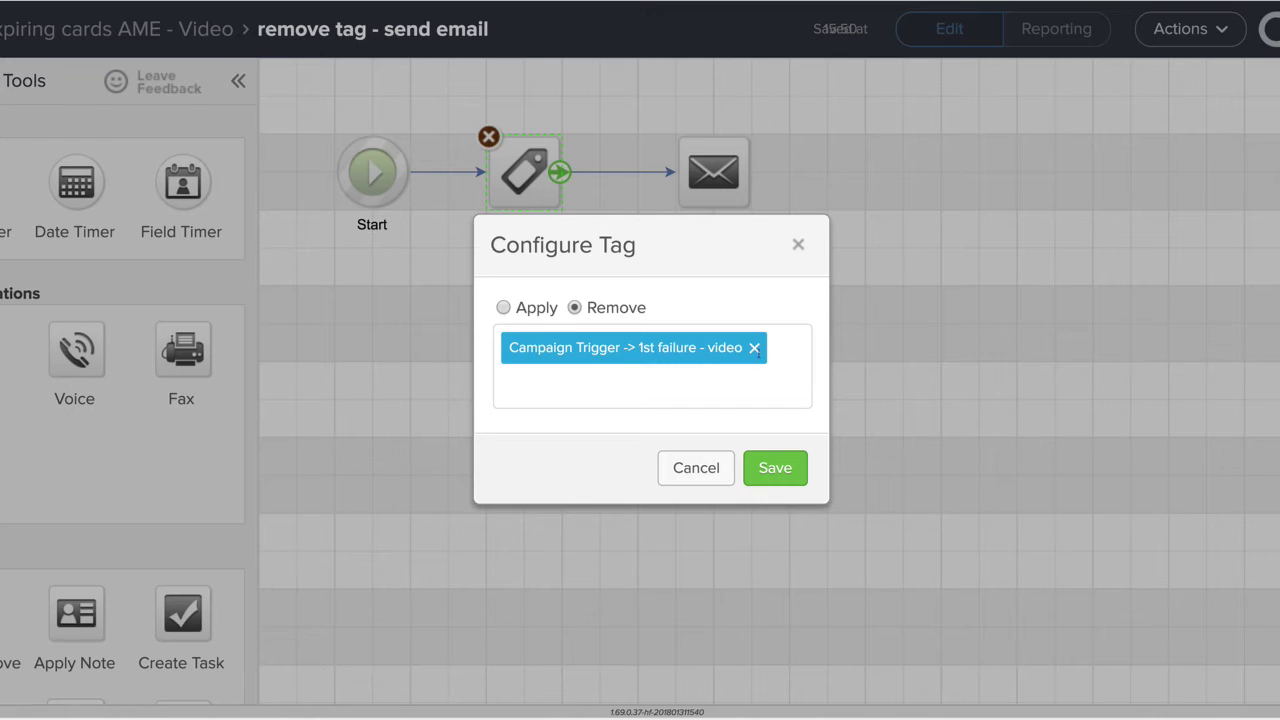
pyautogui.click(755, 348)
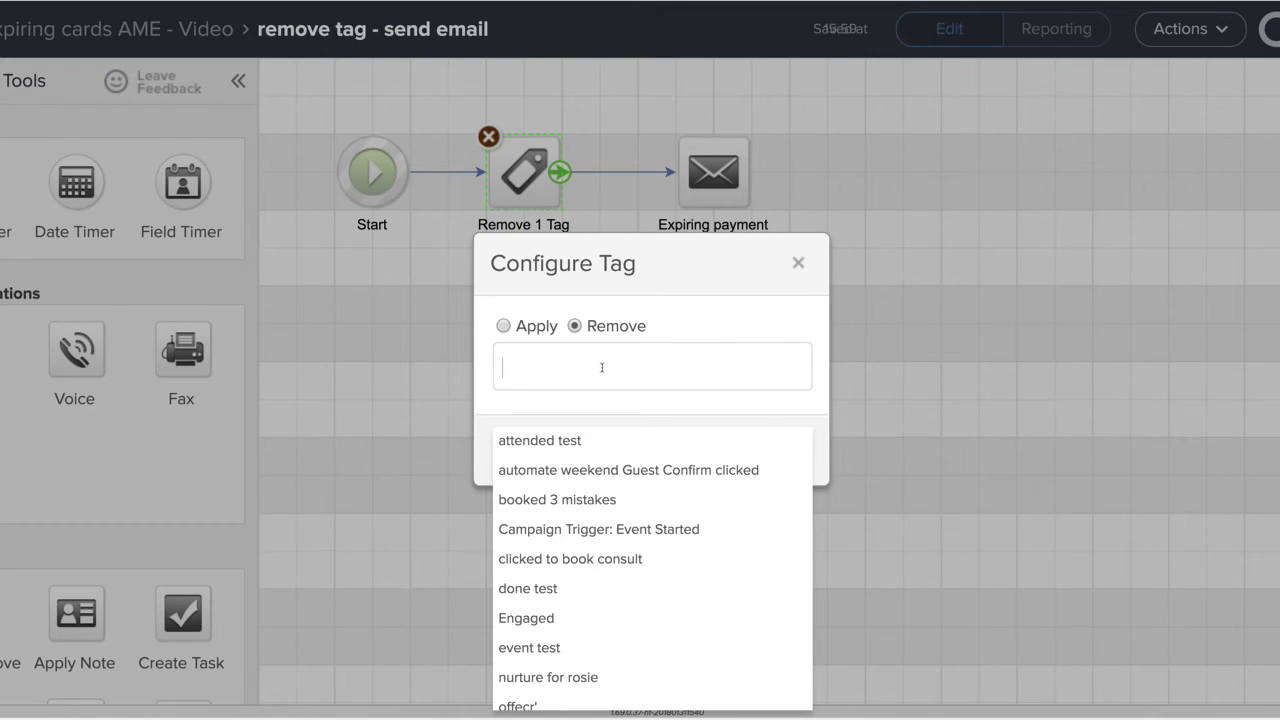
pyautogui.write('30')
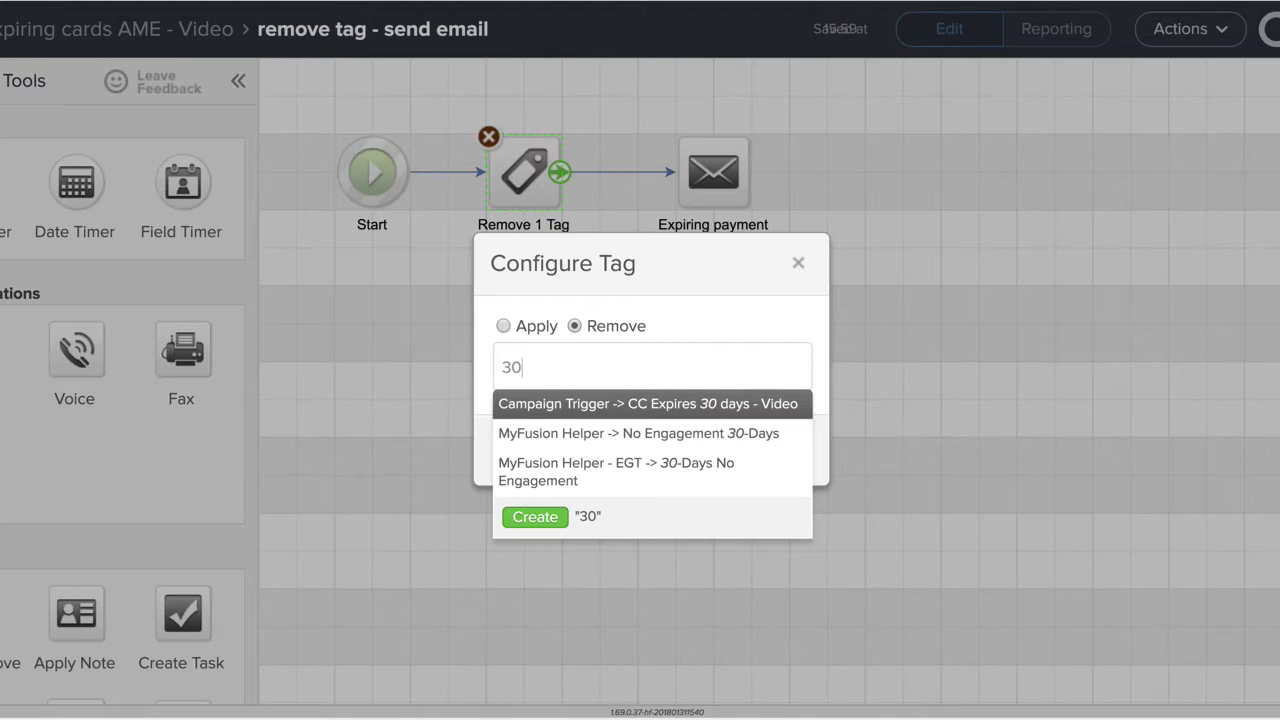
pyautogui.click(730, 408)
pyautogui.click(786, 476)
# In the "Expiring payment" email, link the words "clicking here" to the order form "Credit Card update - Video"
pyautogui.doubleClick(711, 172)
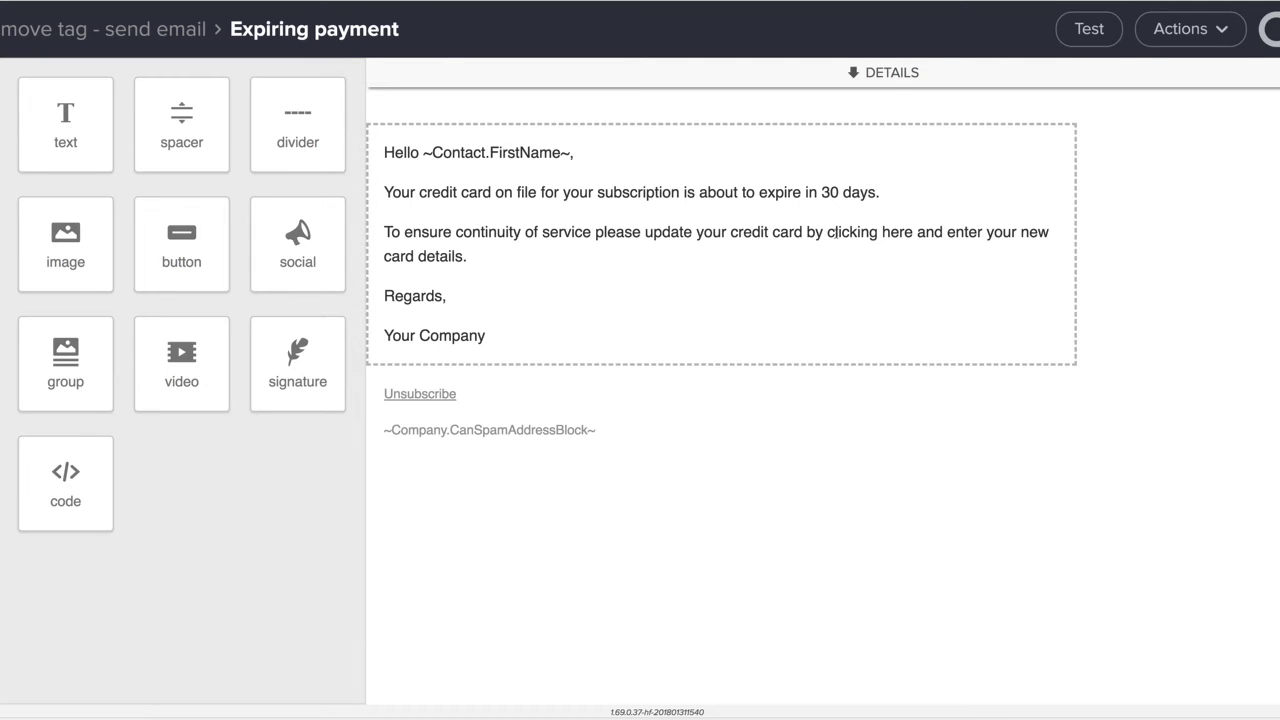
pyautogui.moveTo(829, 232); pyautogui.dragTo(914, 312)
pyautogui.click(1076, 124)
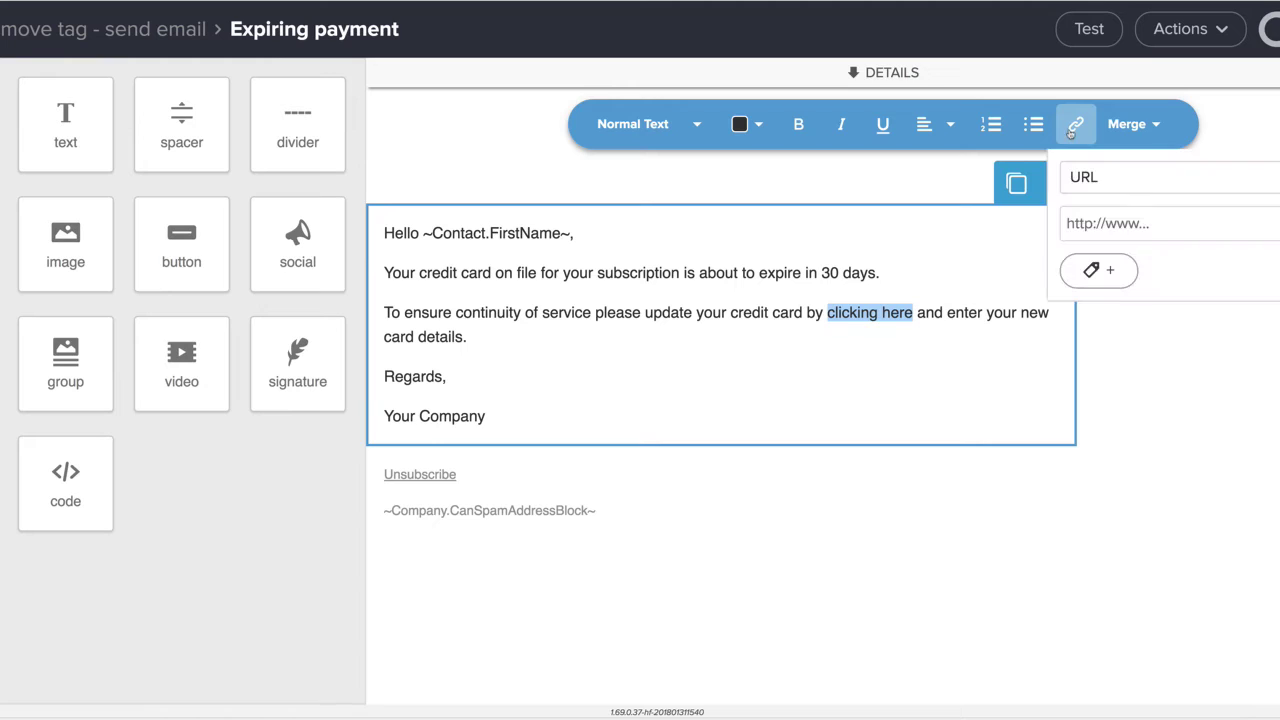
pyautogui.click(1123, 178)
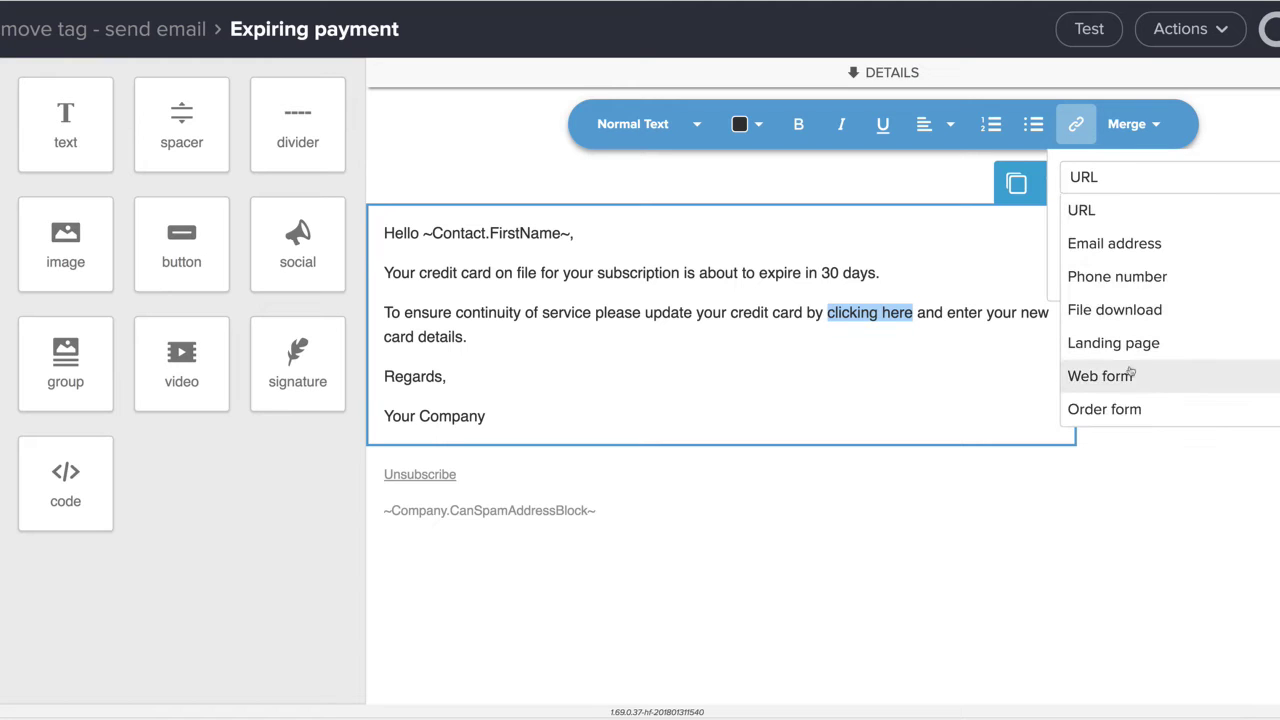
pyautogui.click(1130, 412)
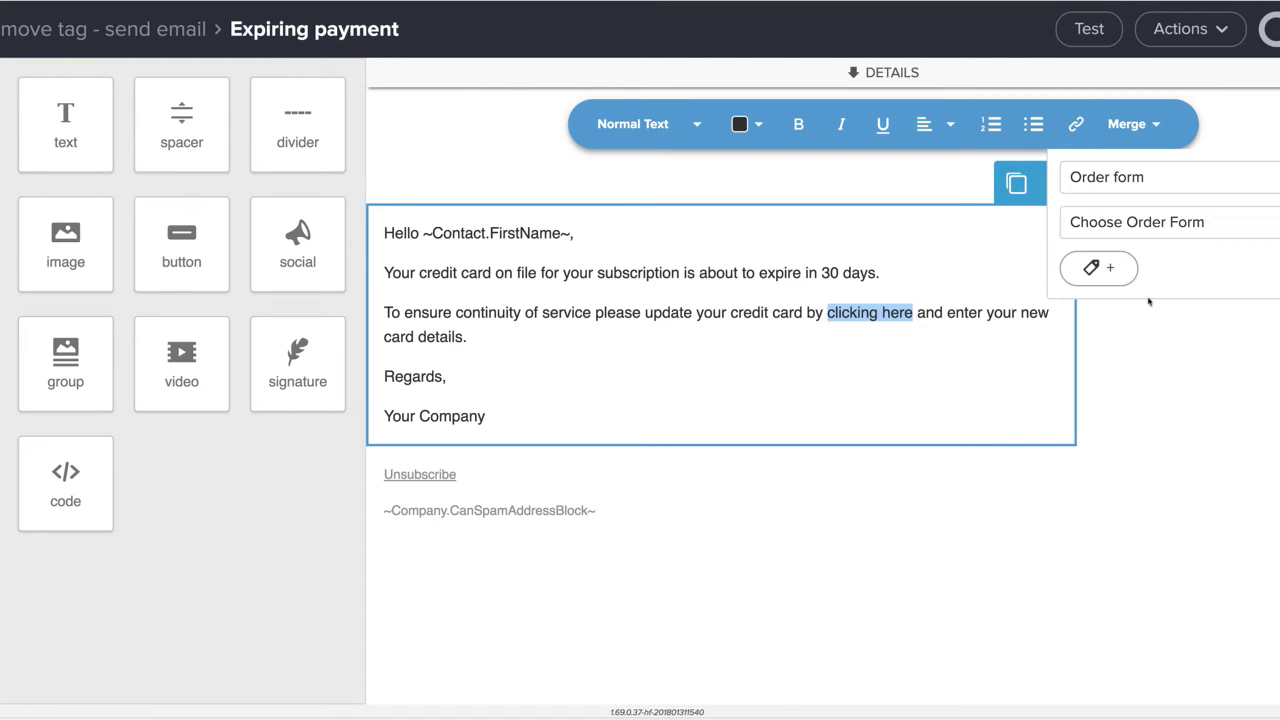
pyautogui.click(1138, 222)
pyautogui.click(1168, 259)
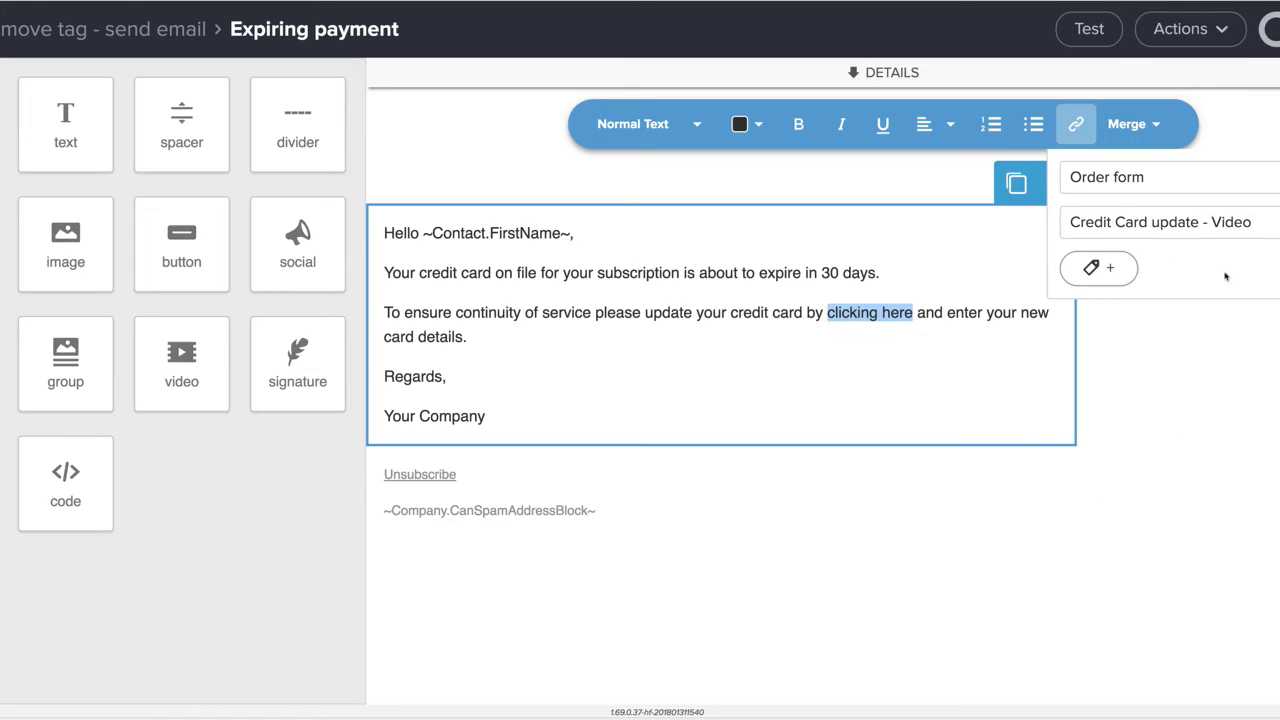
pyautogui.click(1276, 268)
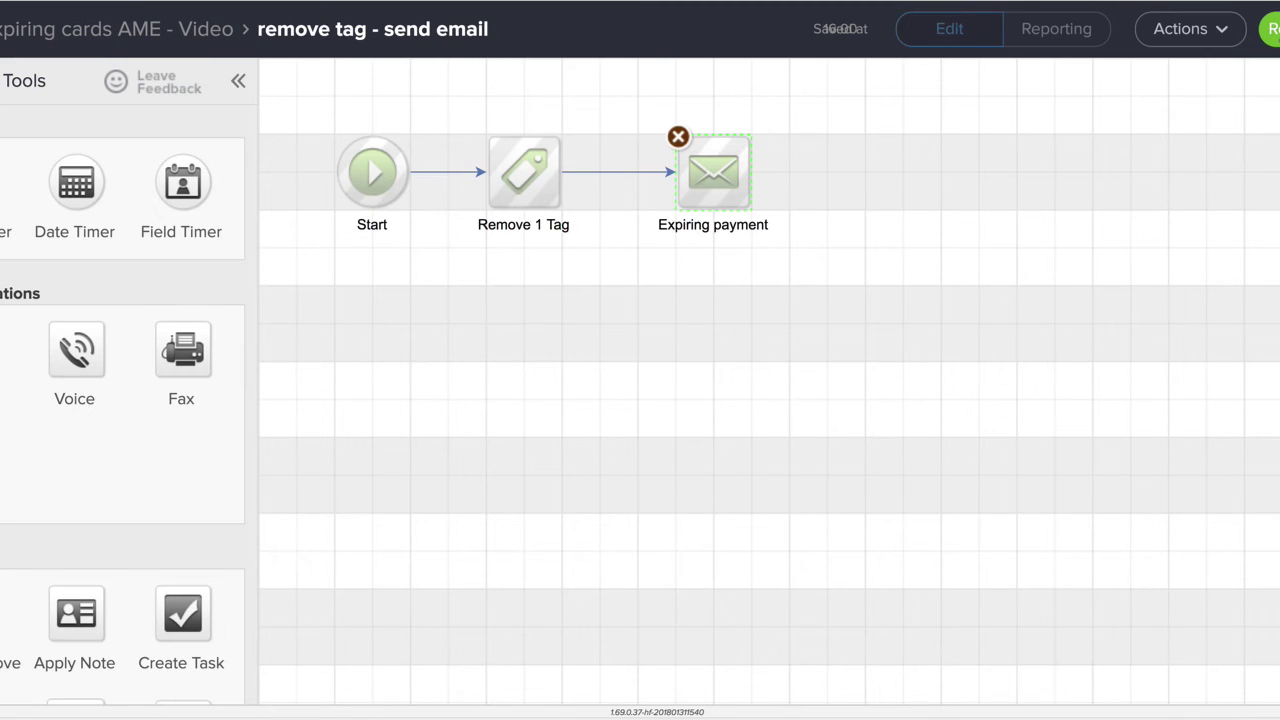
# In the 14-day sequence, make the tag removal step remove "Campaign Trigger -> CC Expire 14 - Video" instead of "2nd failure - video"
pyautogui.click(140, 32)
pyautogui.doubleClick(562, 345)
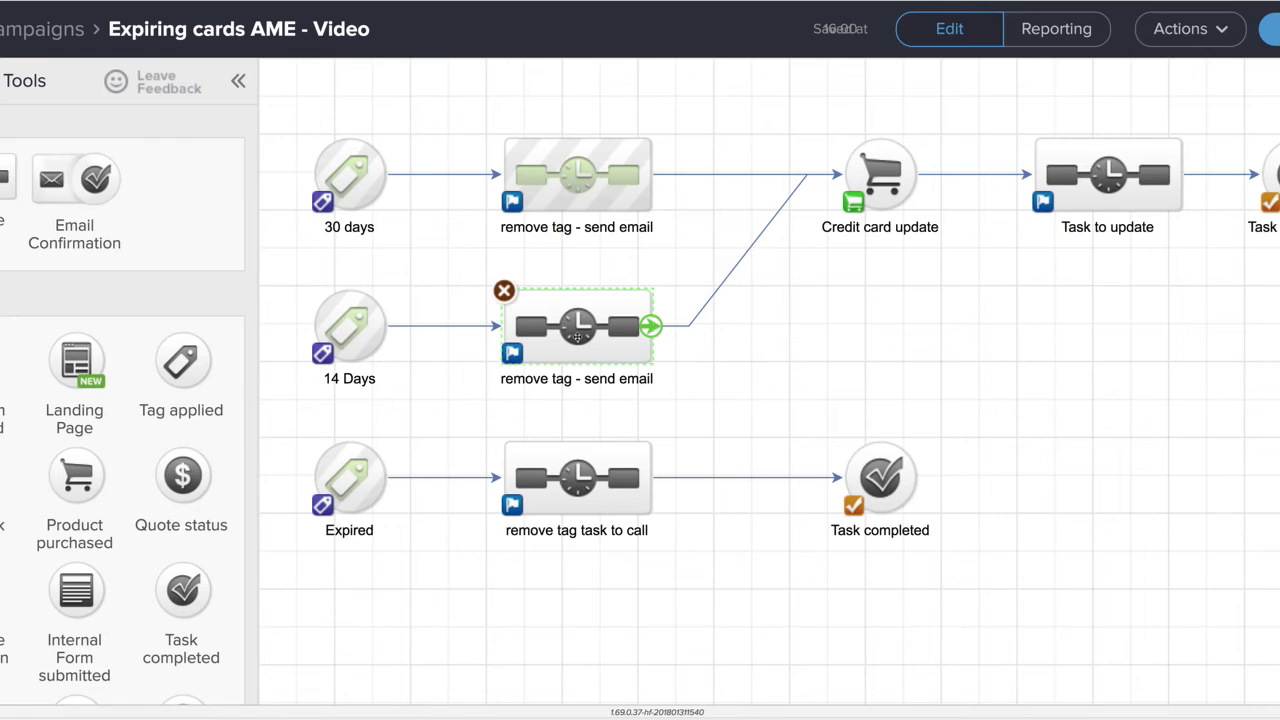
pyautogui.click(516, 182)
pyautogui.doubleClick(516, 182)
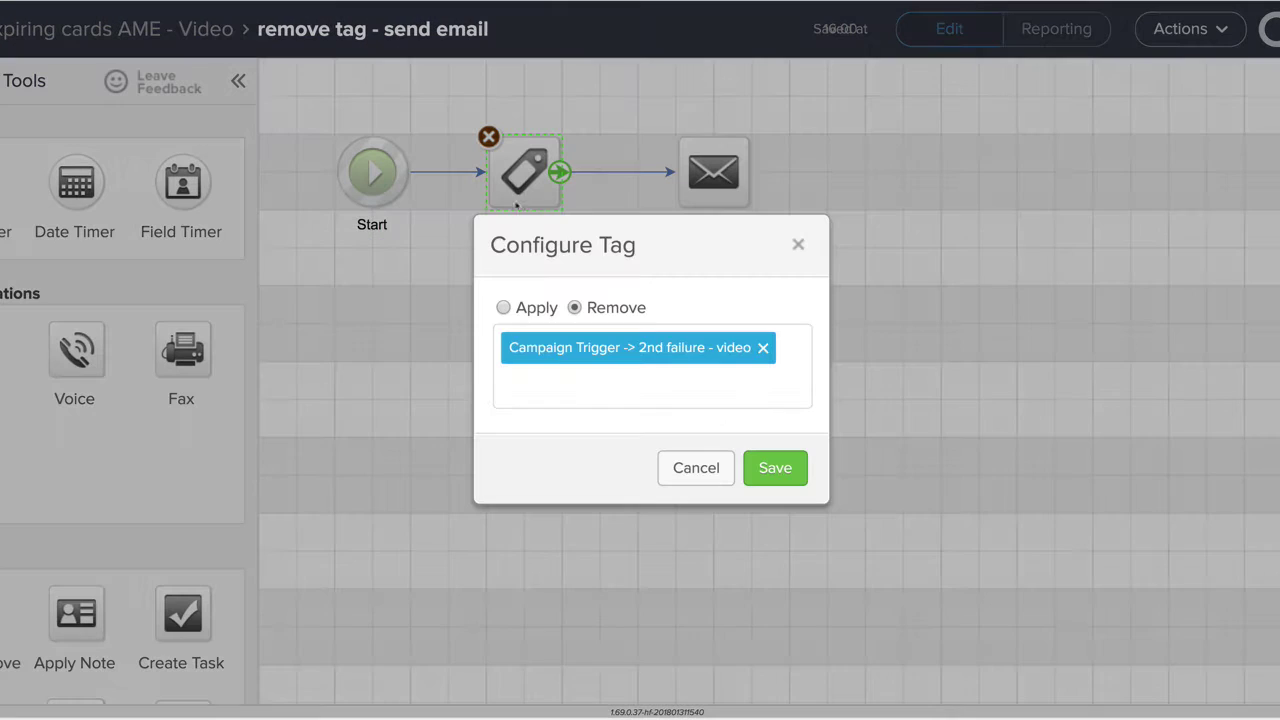
pyautogui.click(540, 395)
pyautogui.write('14')
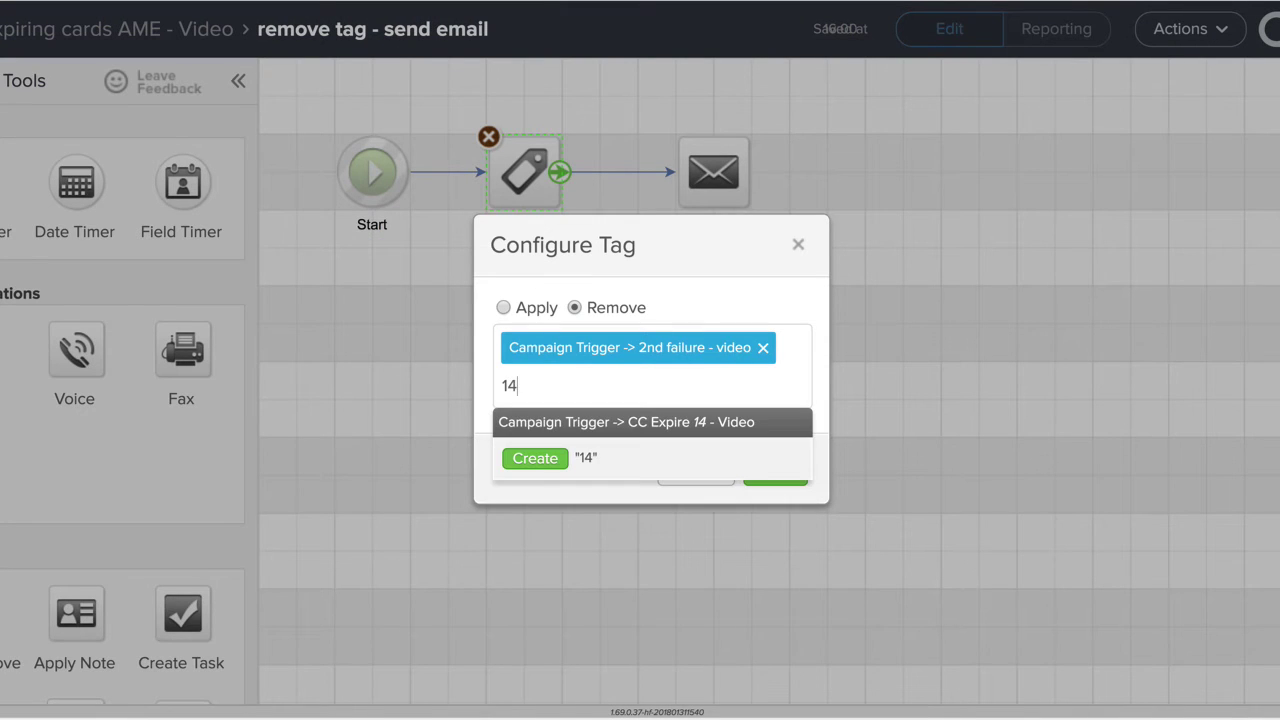
pyautogui.click(596, 421)
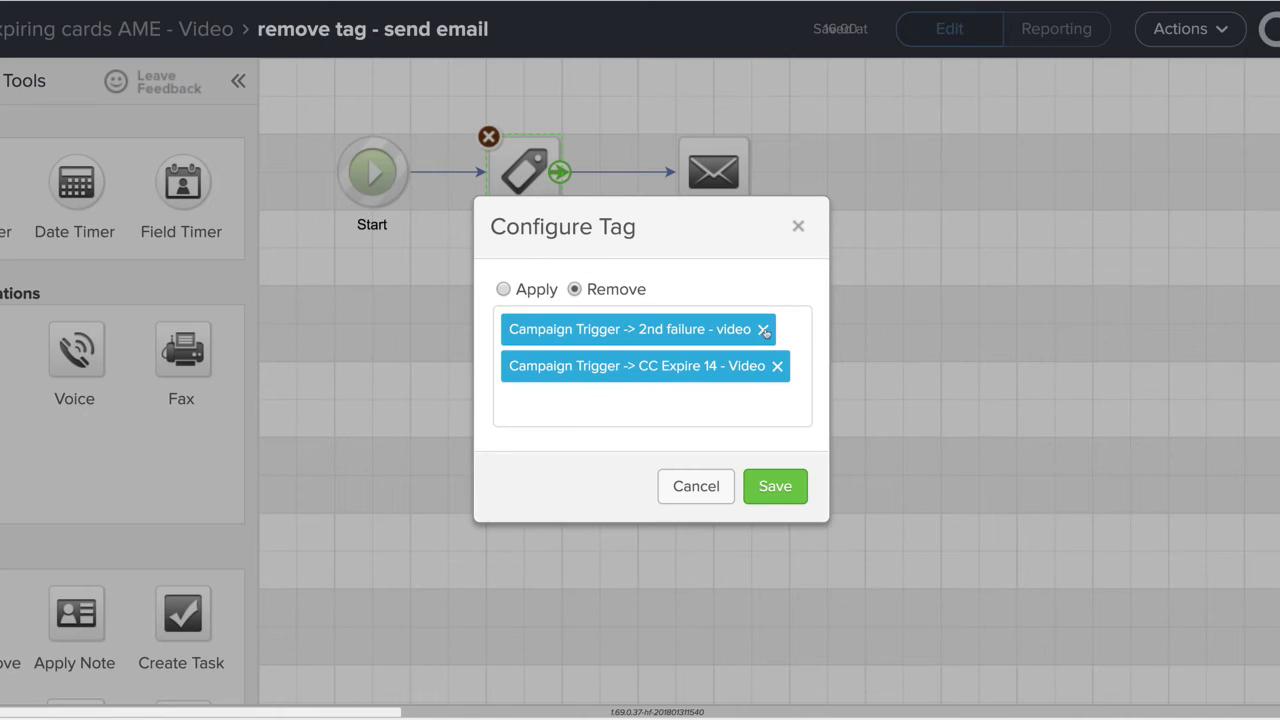
pyautogui.click(766, 332)
pyautogui.click(712, 303)
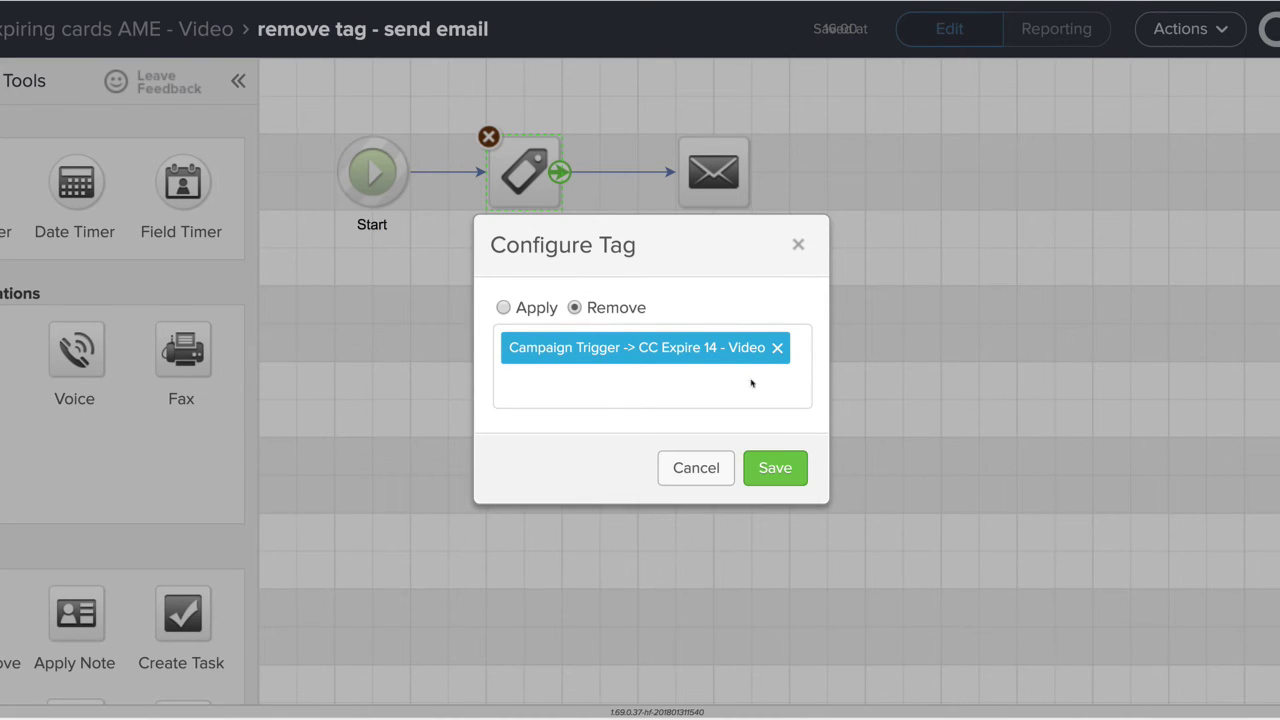
pyautogui.click(785, 472)
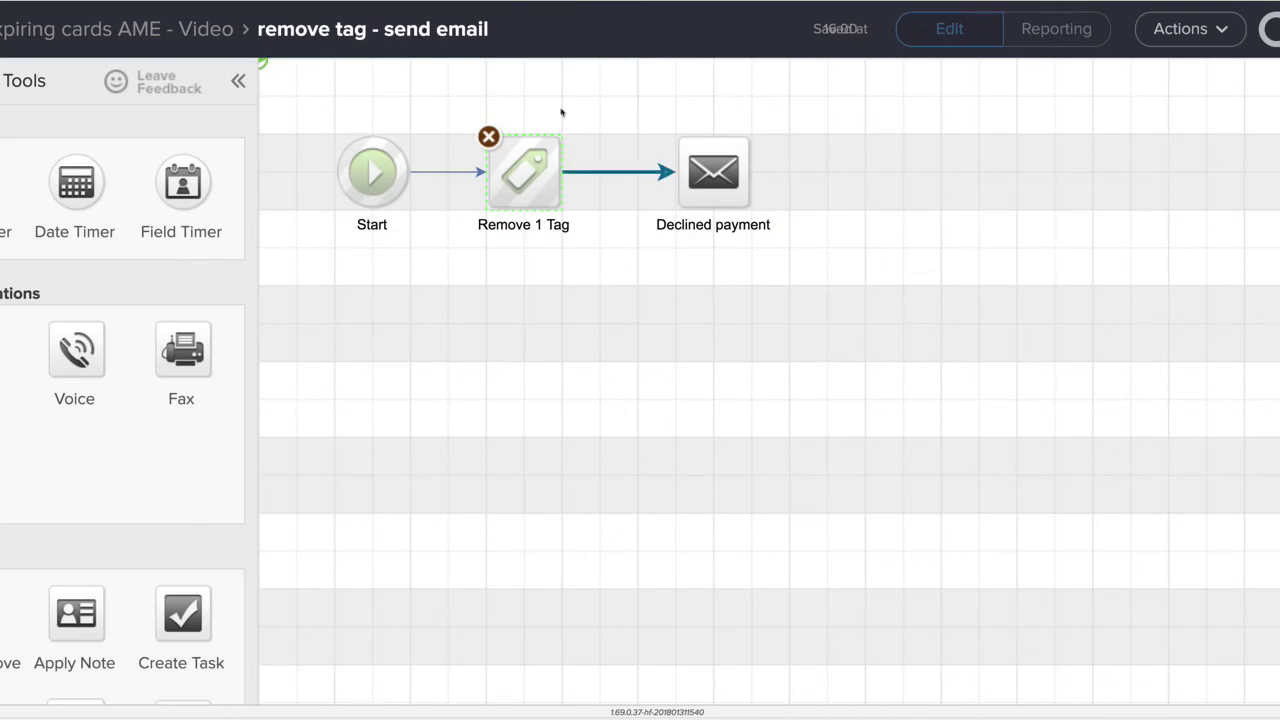
# In the 14-day "Declined payment" email, link the words "clicking here" to the order form "Credit Card update - Video"
pyautogui.doubleClick(724, 188)
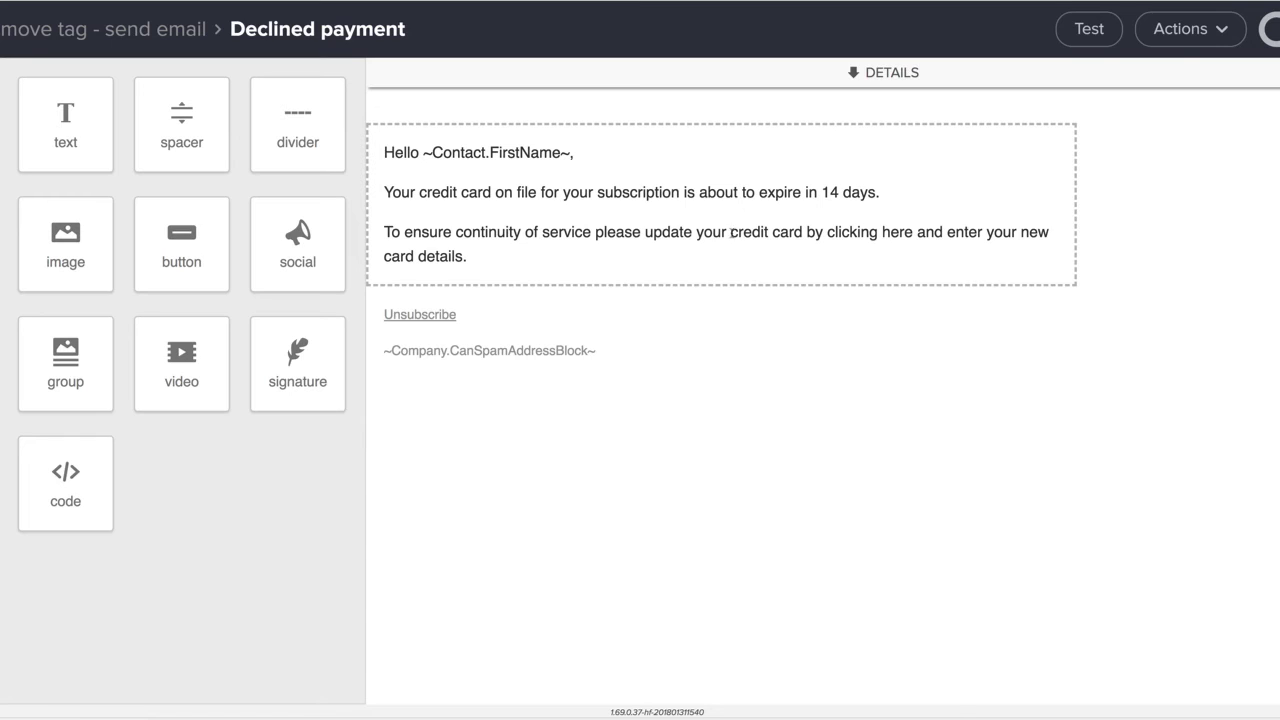
pyautogui.moveTo(824, 231); pyautogui.dragTo(913, 314)
pyautogui.click(1076, 124)
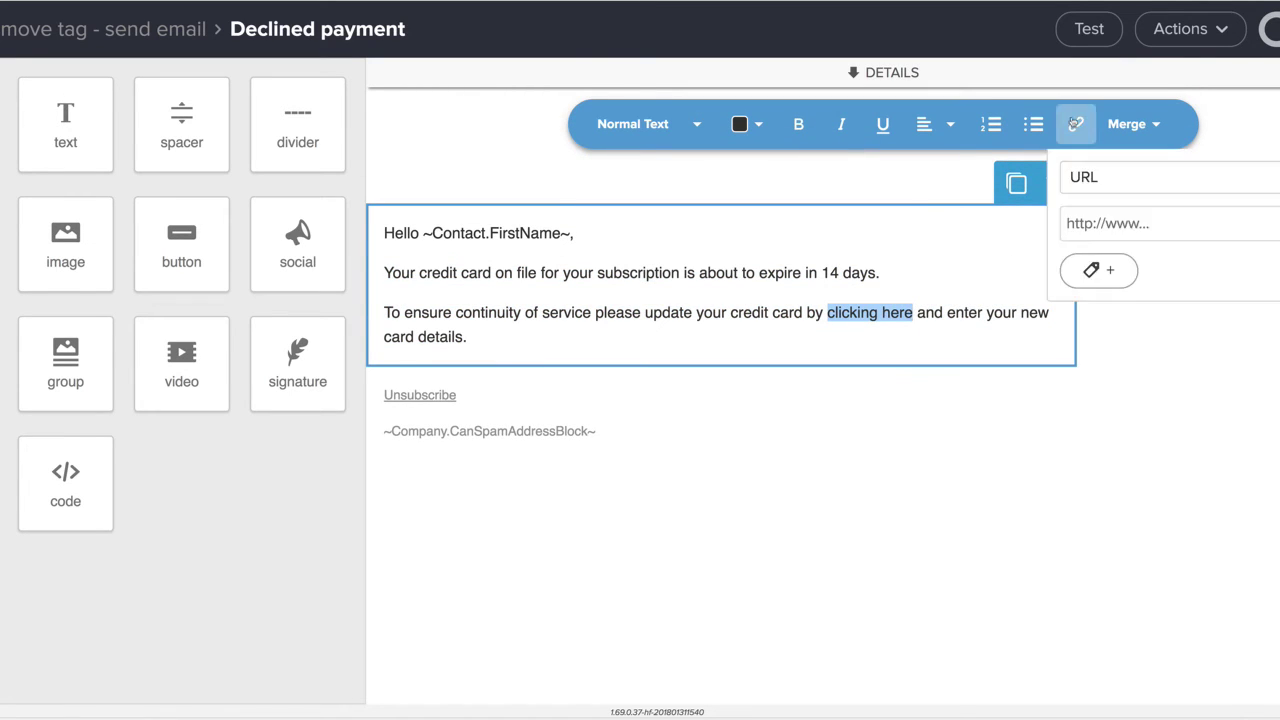
pyautogui.click(1109, 175)
pyautogui.click(1103, 408)
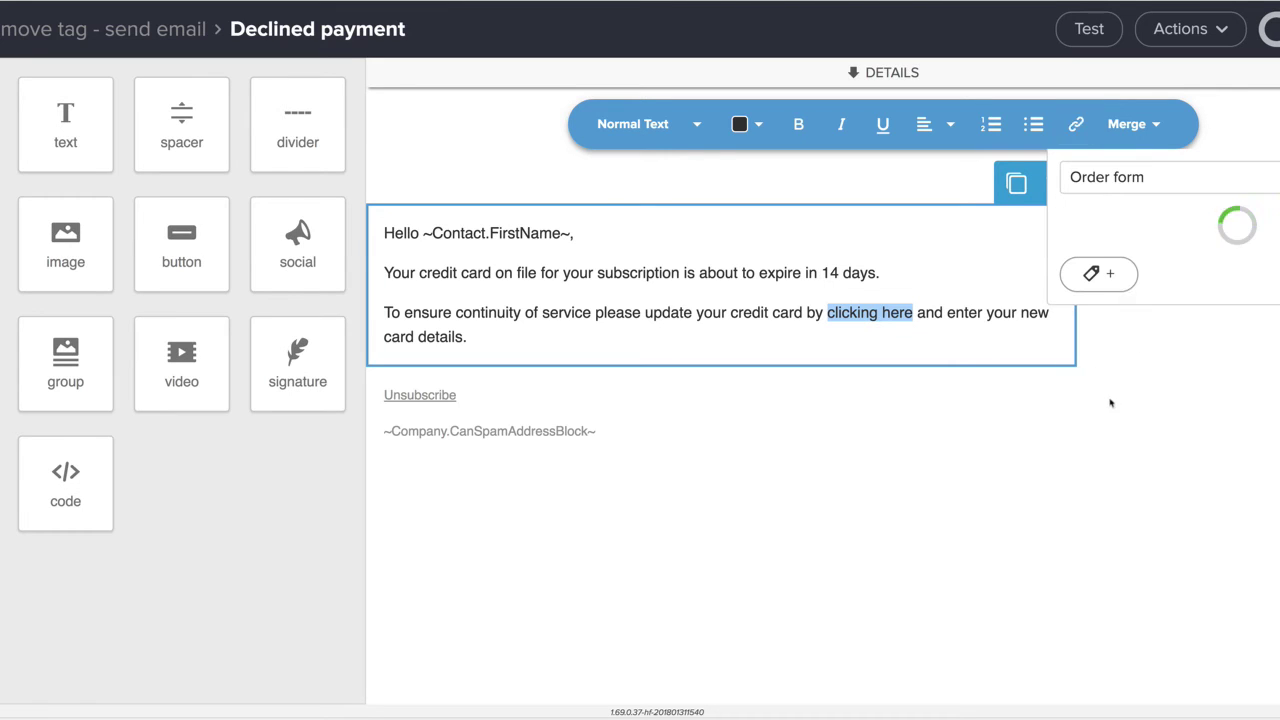
pyautogui.click(1140, 228)
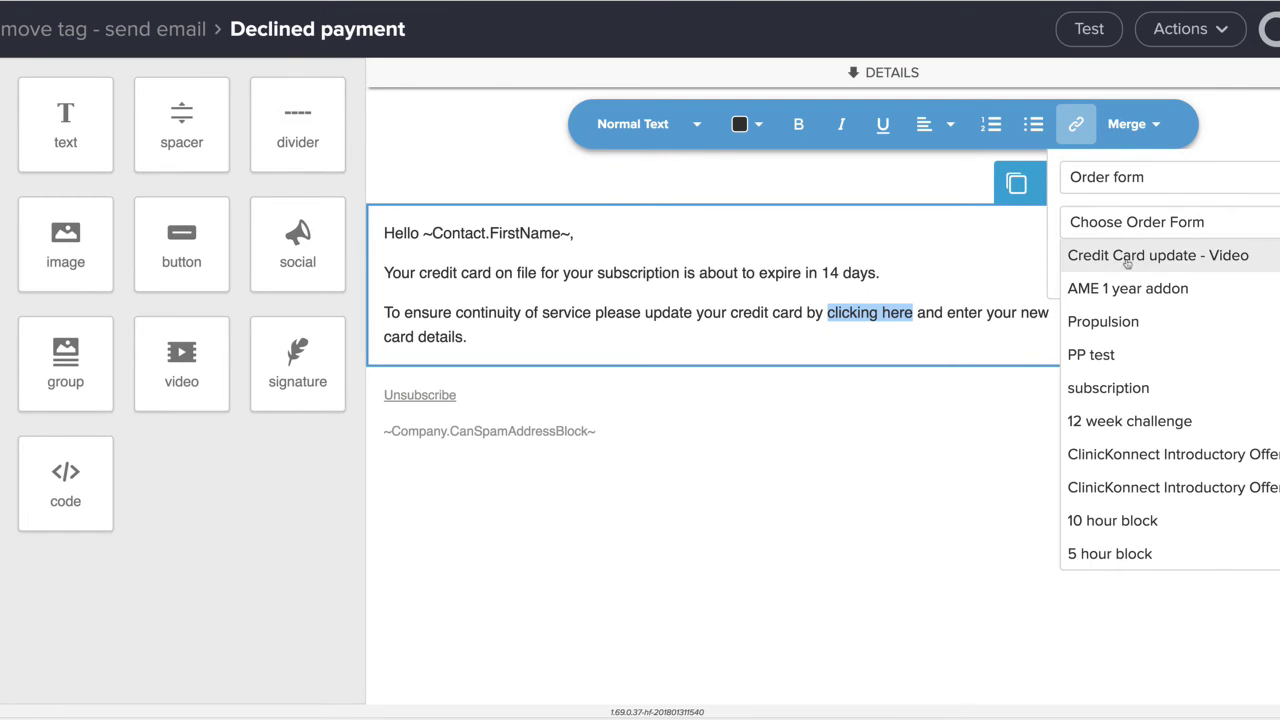
pyautogui.click(1154, 263)
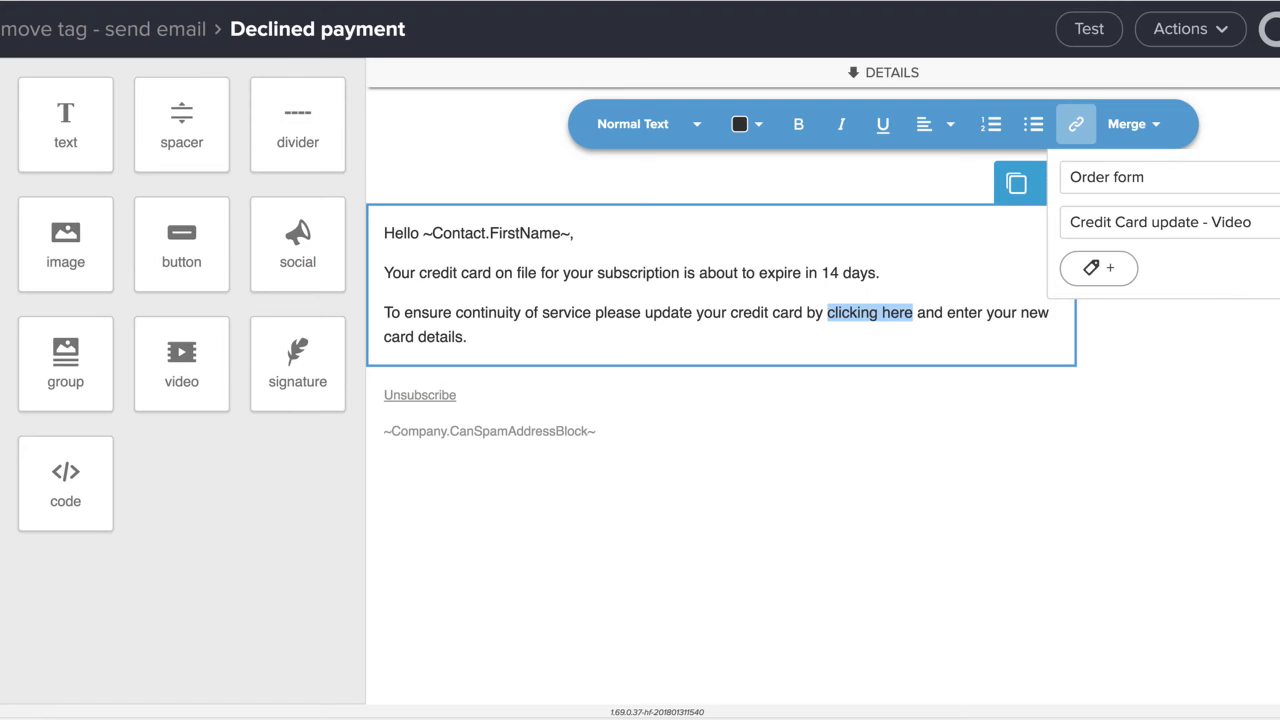
pyautogui.click(1278, 268)
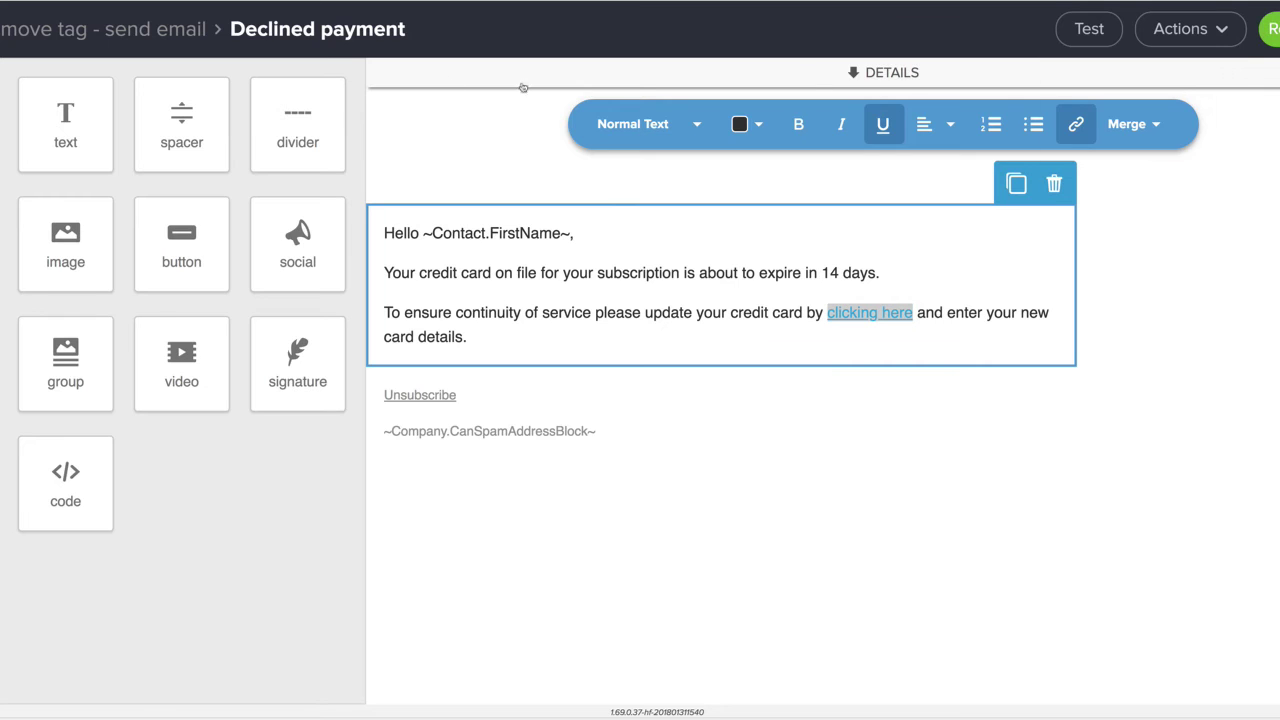
pyautogui.click(105, 37)
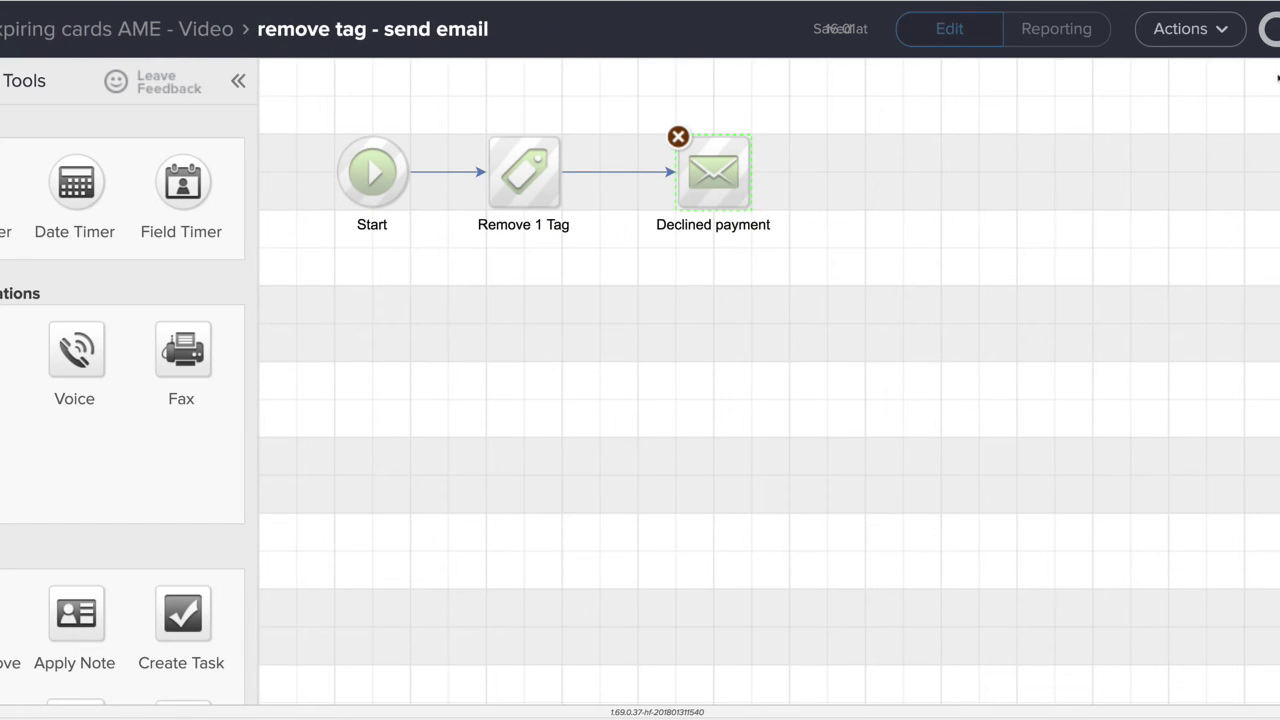
# In the "remove tag task to call" sequence, replace the tag being removed with "Campaign Trigger -> CC Expired - Video" and save
pyautogui.click(178, 30)
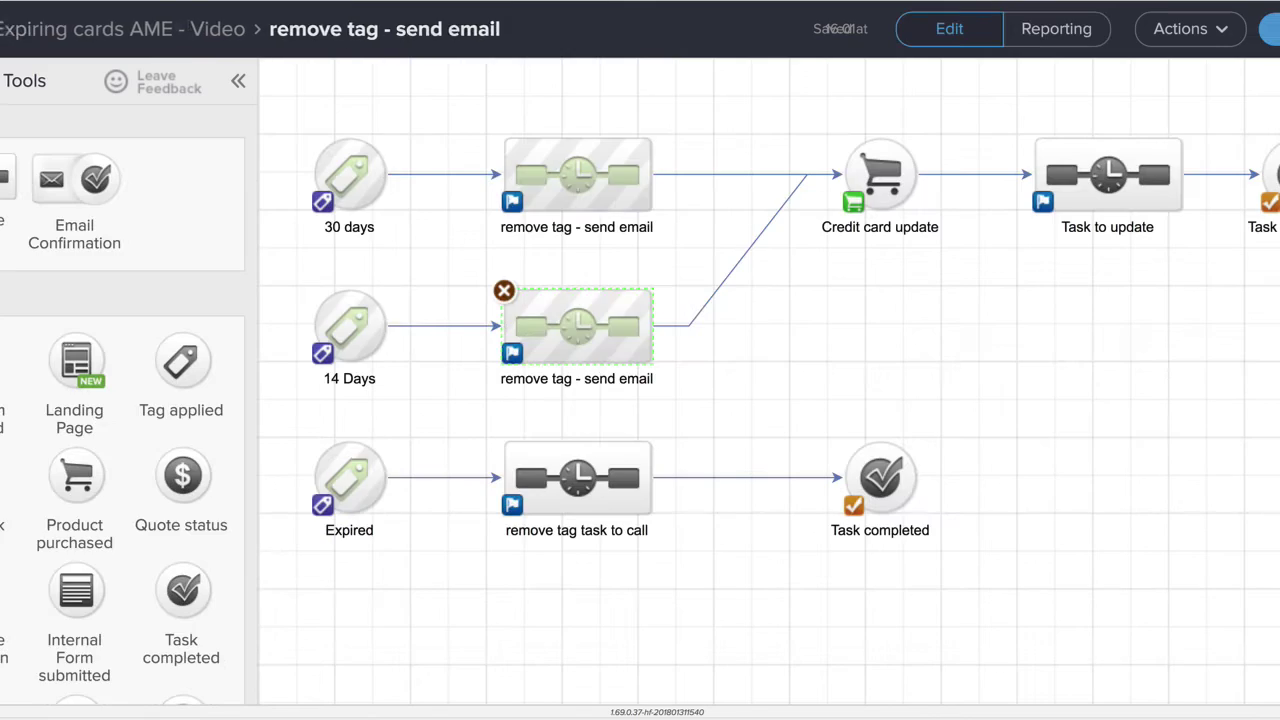
pyautogui.doubleClick(574, 497)
pyautogui.click(565, 183)
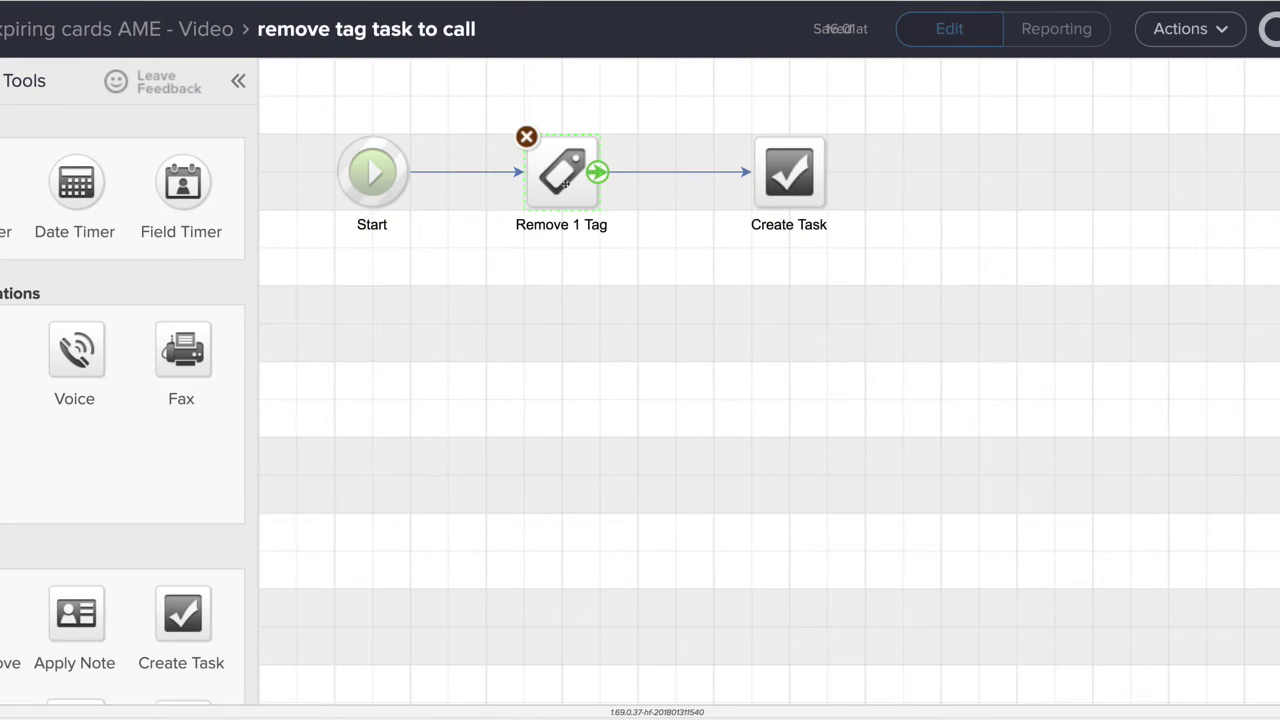
pyautogui.doubleClick(565, 183)
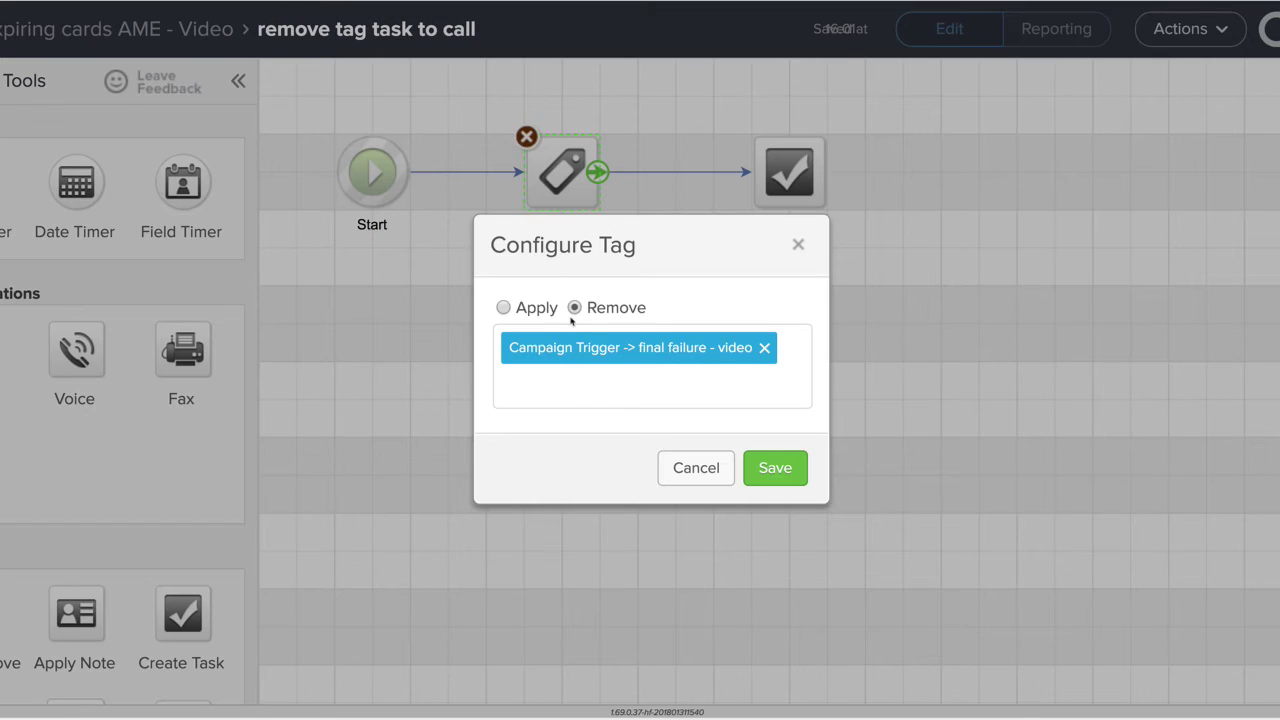
pyautogui.click(764, 348)
pyautogui.write('expi')
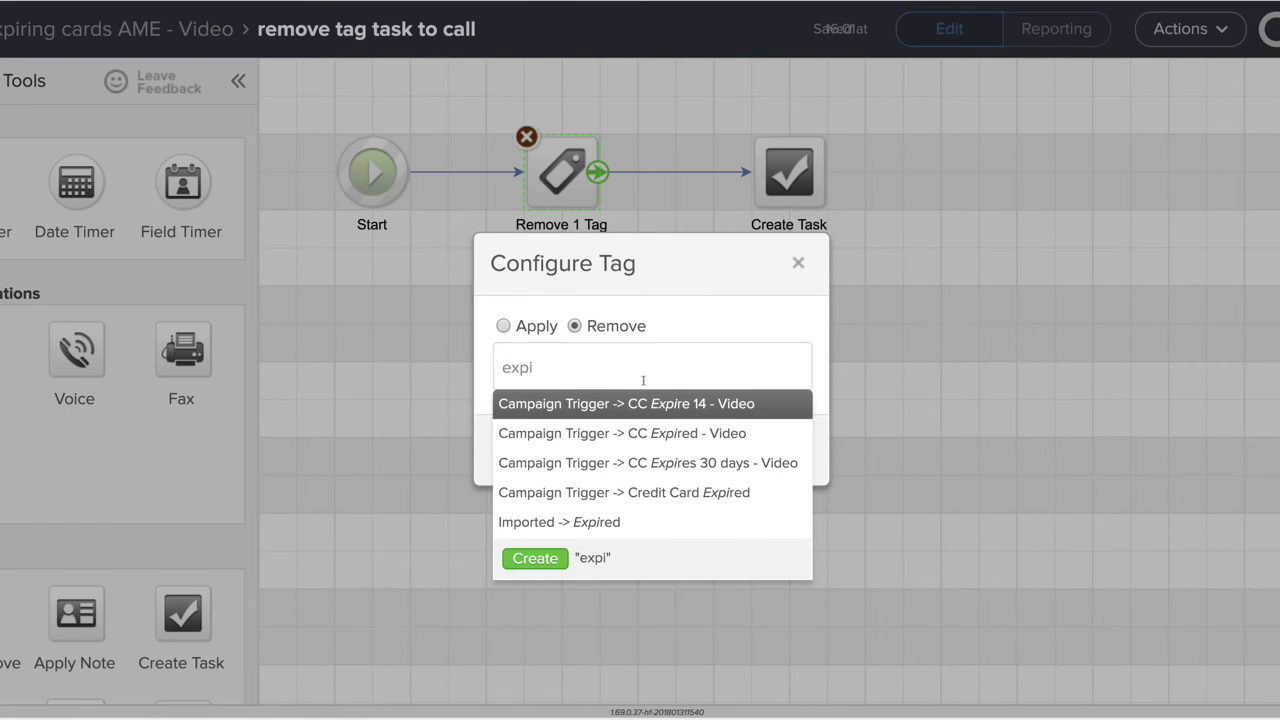
pyautogui.click(688, 436)
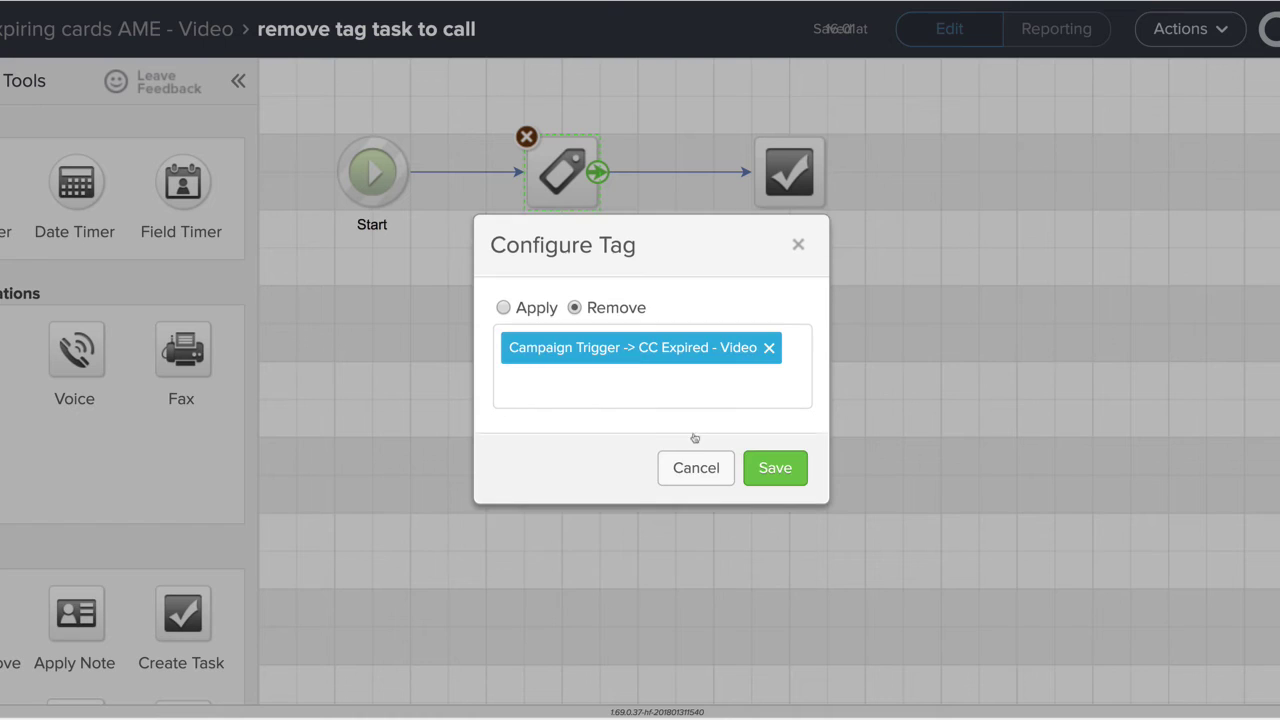
pyautogui.click(760, 468)
# Add an Apply/Remove Tag step after Create Task in the "remove tag task to call" sequence and return to the campaign
pyautogui.click(632, 269)
pyautogui.moveTo(866, 251); pyautogui.dragTo(652, 56)
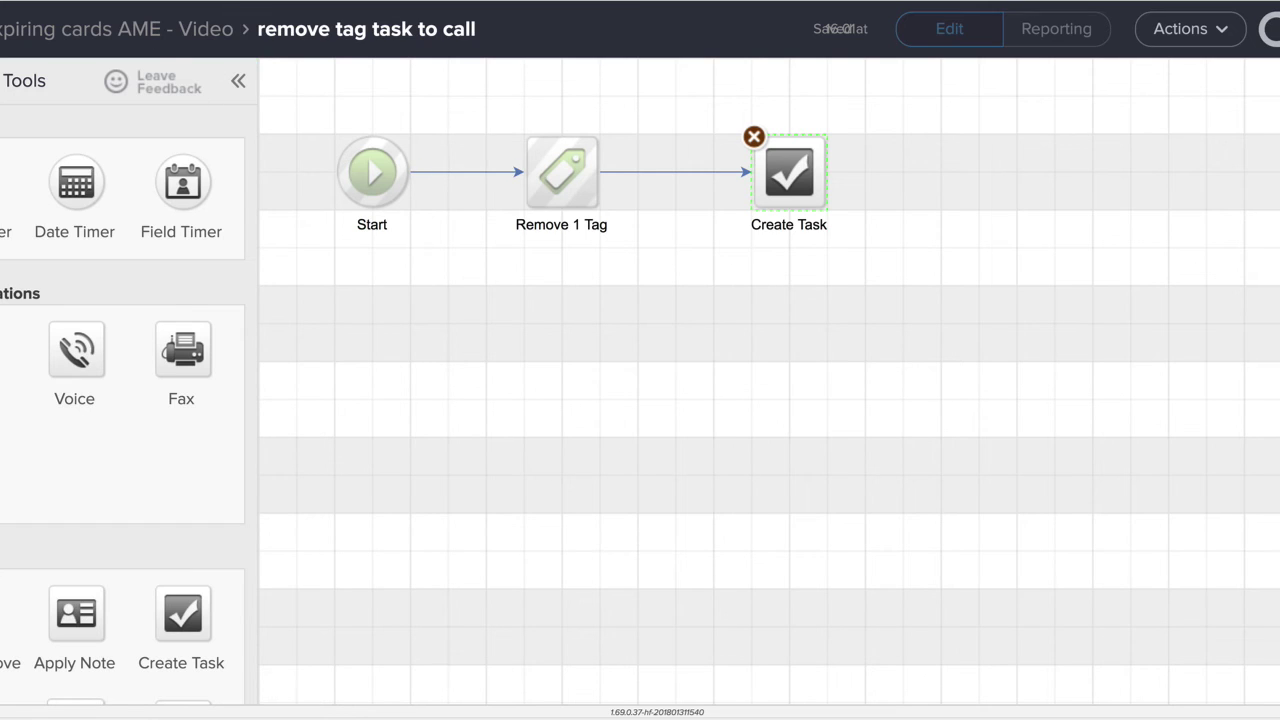
pyautogui.moveTo(0, 614); pyautogui.dragTo(985, 162)
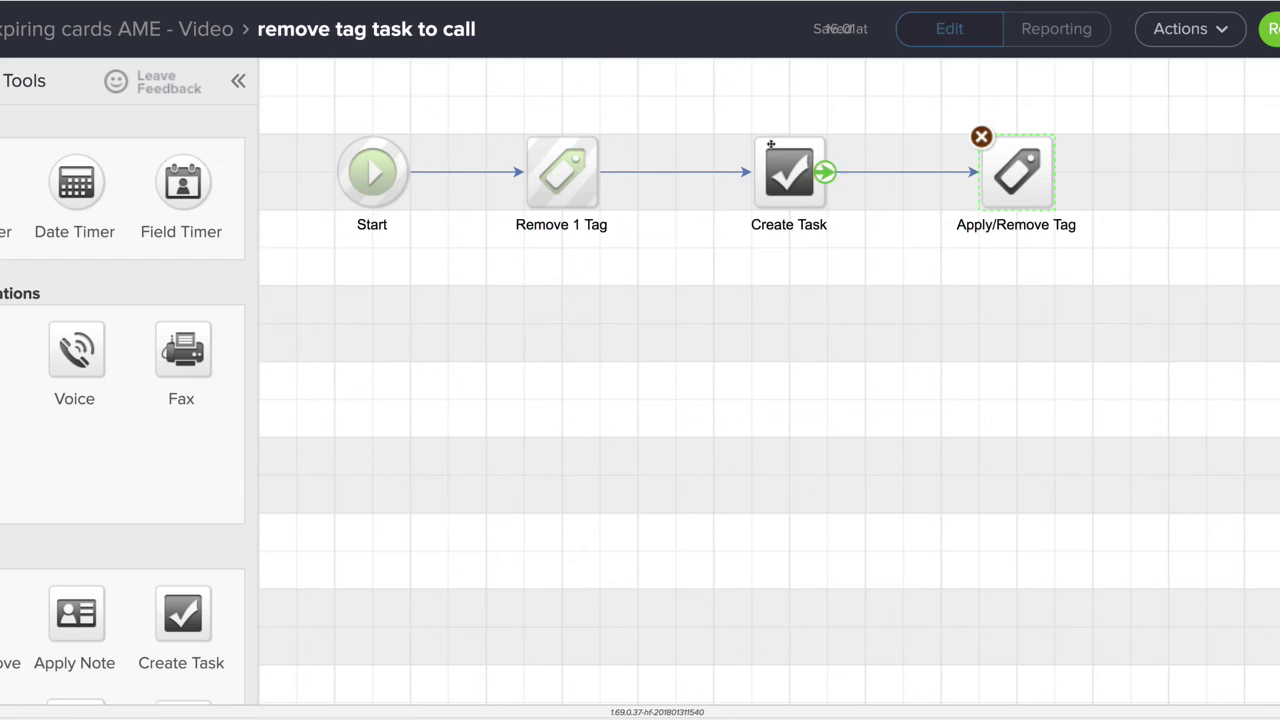
pyautogui.click(108, 30)
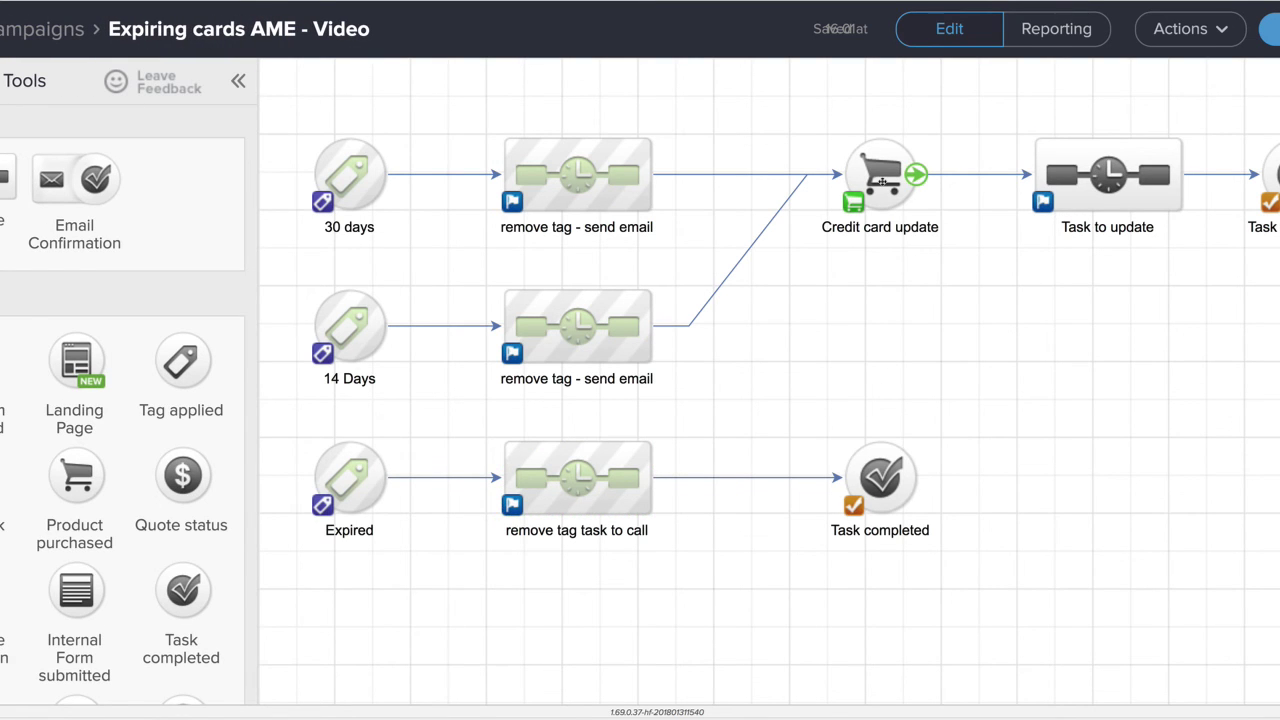
# Save the "Credit card update" purchase goal with the specific product "credit card update - video"
pyautogui.click(577, 180)
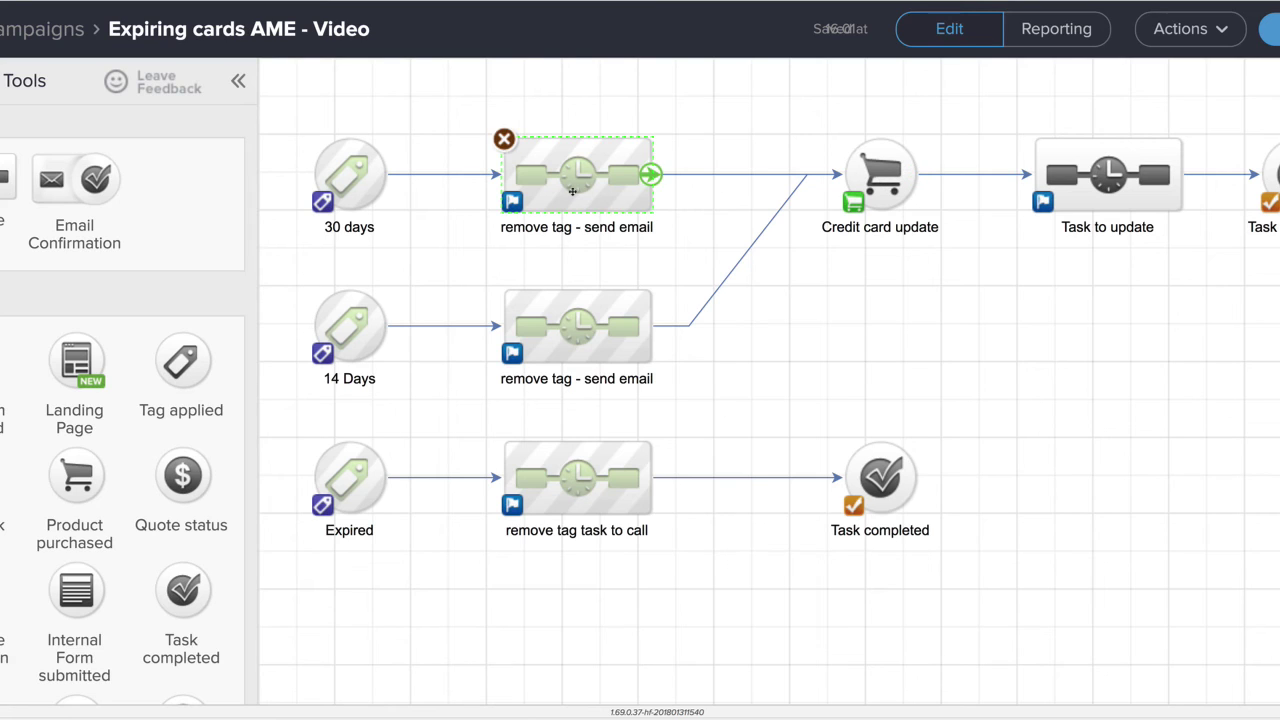
pyautogui.click(557, 336)
pyautogui.click(563, 187)
pyautogui.click(557, 318)
pyautogui.click(886, 183)
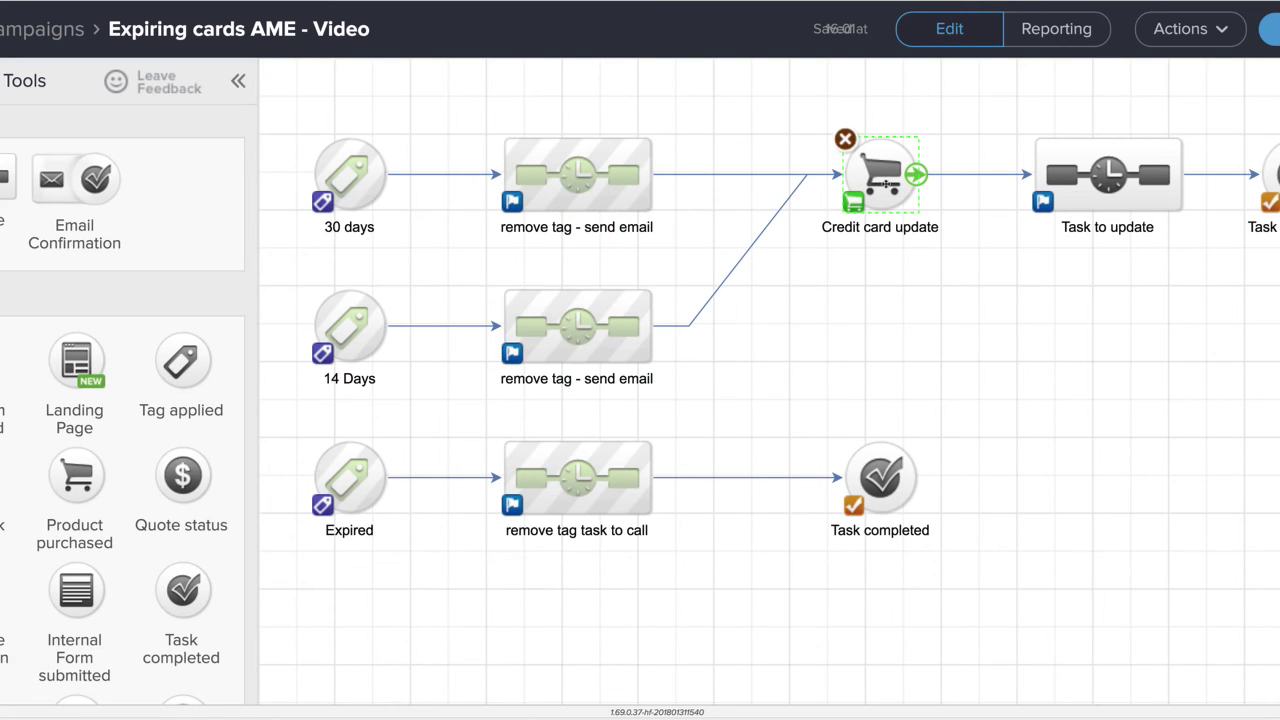
pyautogui.doubleClick(886, 185)
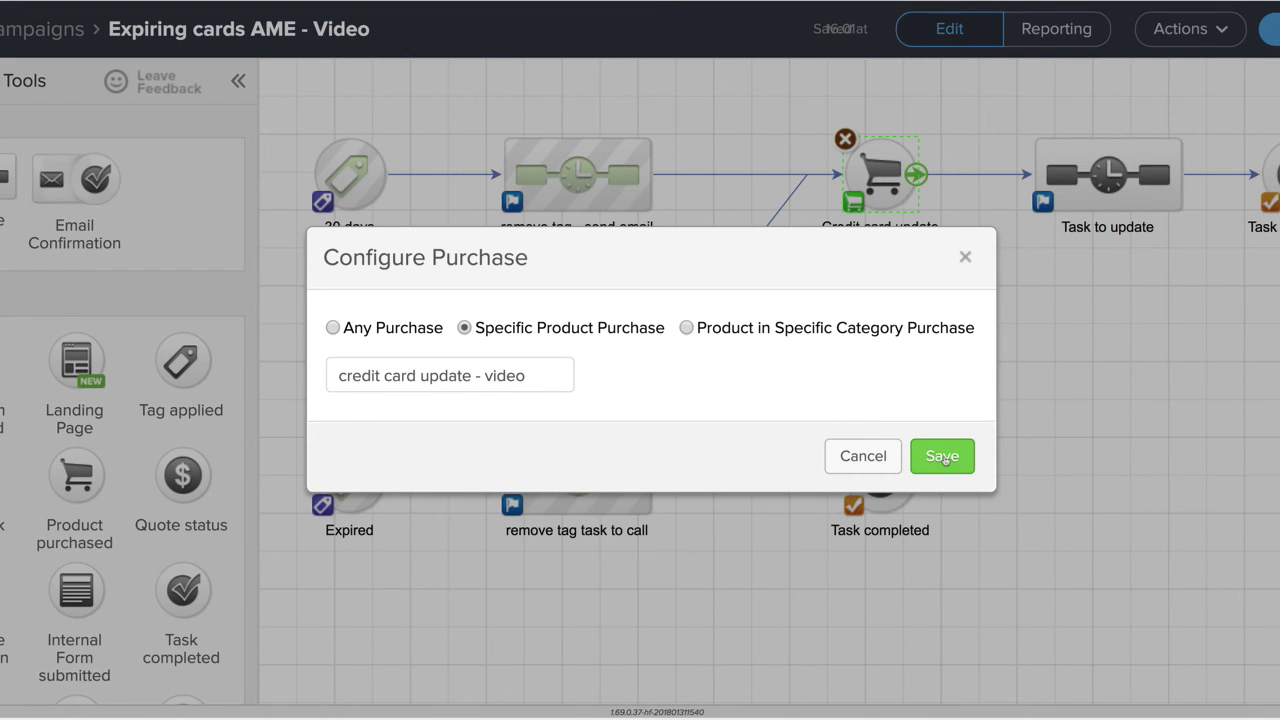
pyautogui.click(942, 457)
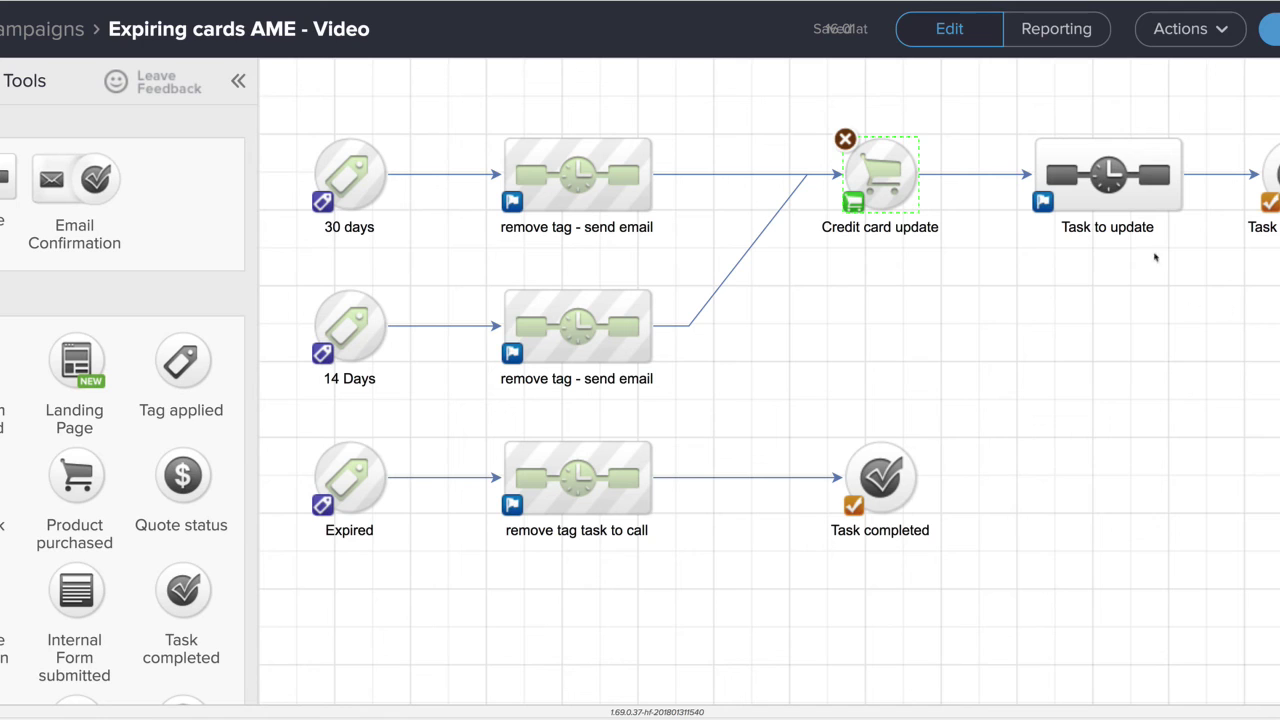
# In the "Task to update" sequence's task body, replace "recent declined" with "soon to be expired card"
pyautogui.doubleClick(1112, 185)
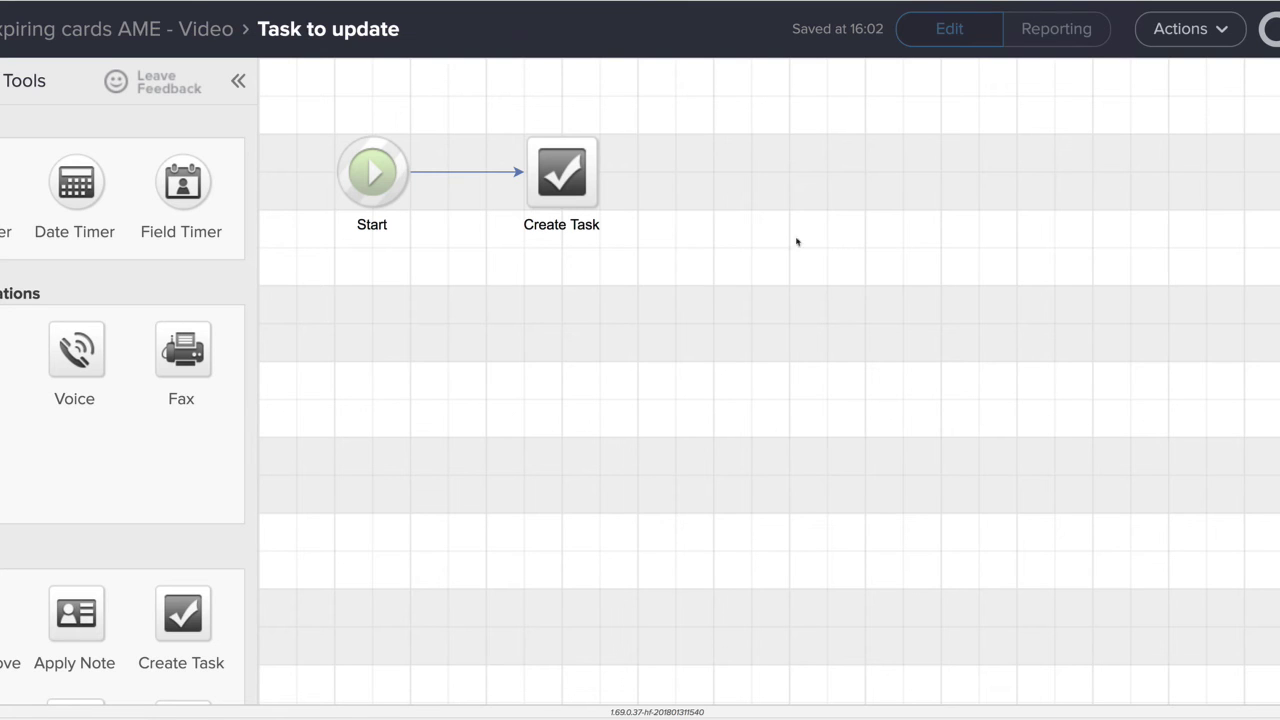
pyautogui.moveTo(568, 176)
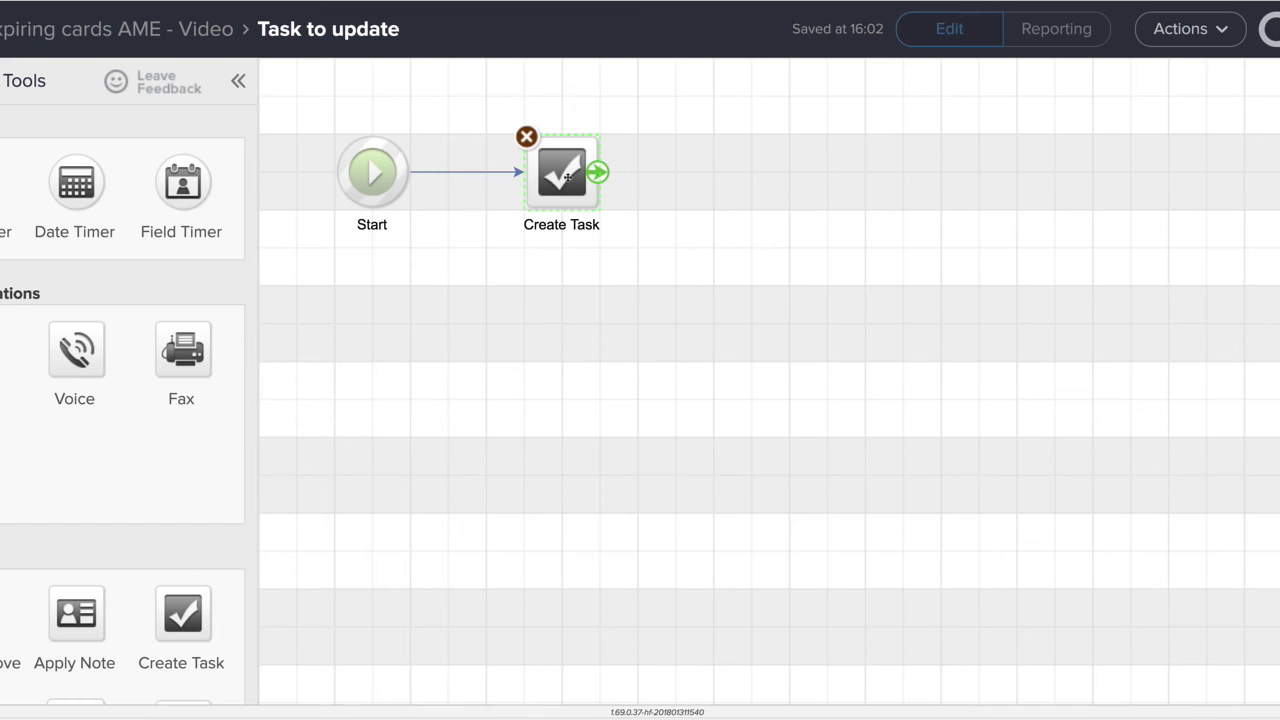
pyautogui.doubleClick(566, 176)
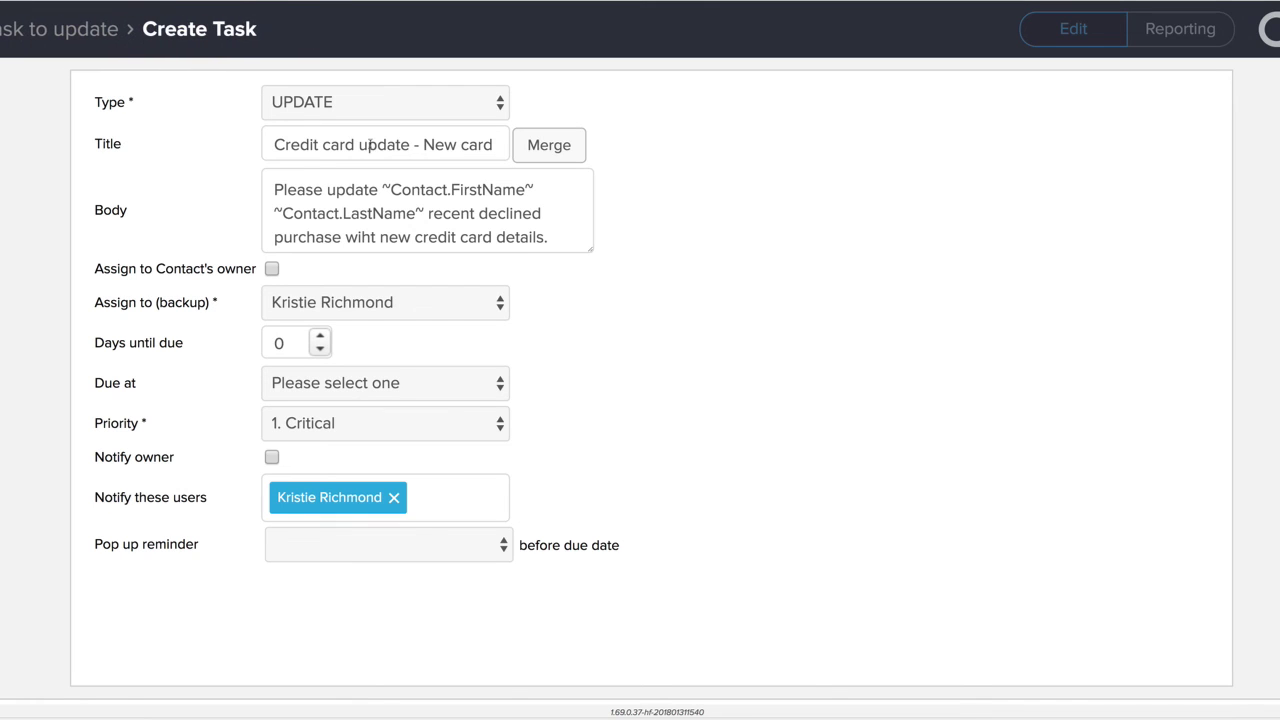
pyautogui.moveTo(424, 147); pyautogui.dragTo(527, 157)
pyautogui.click(498, 147)
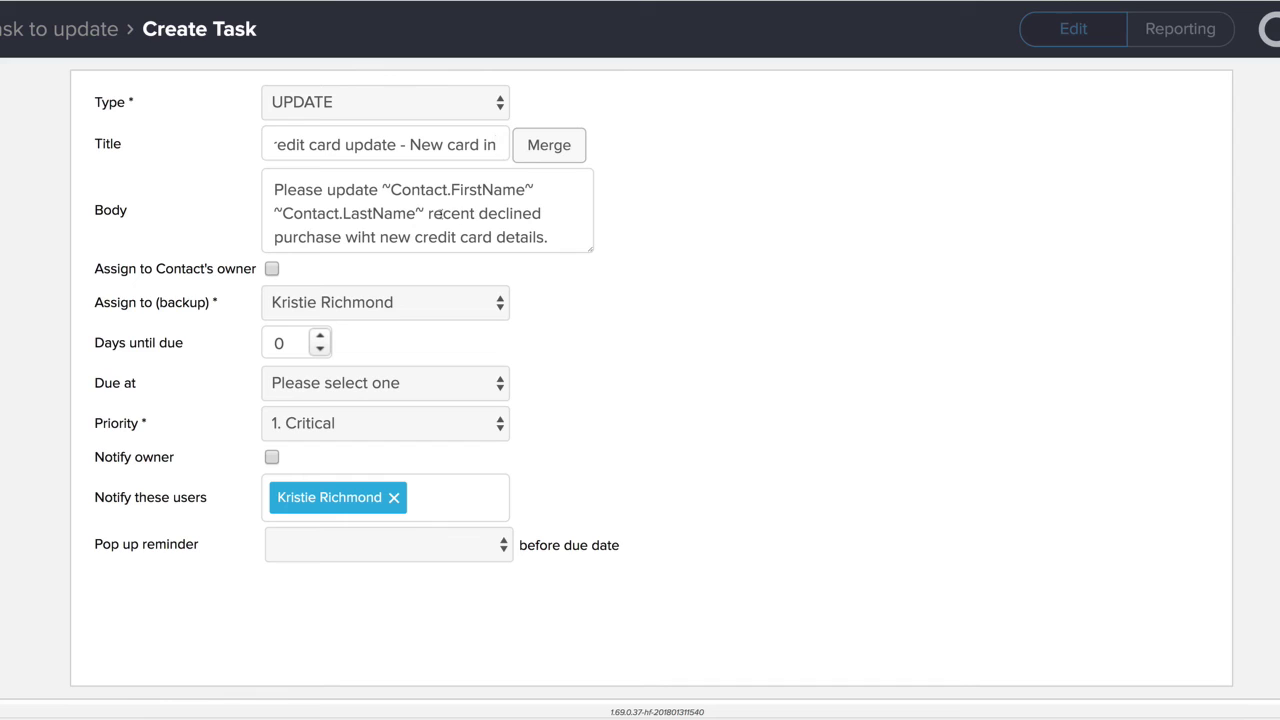
pyautogui.moveTo(429, 213); pyautogui.dragTo(543, 218)
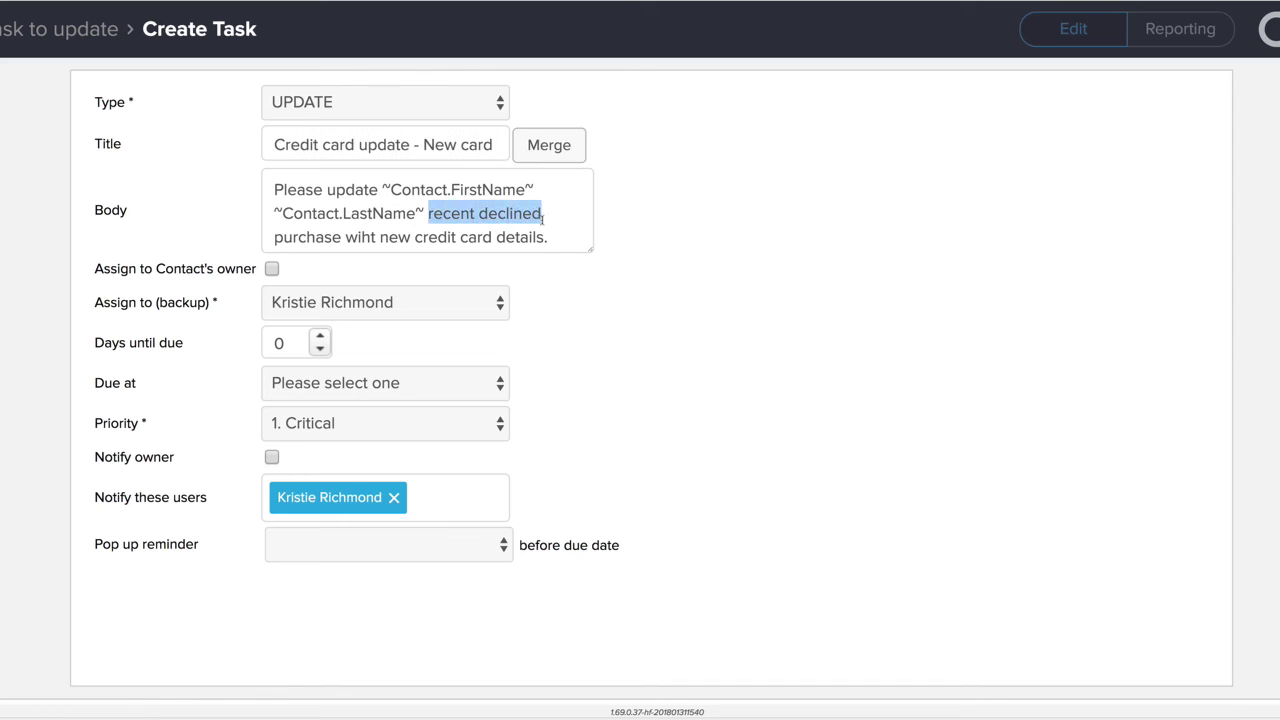
pyautogui.write('soon to be')
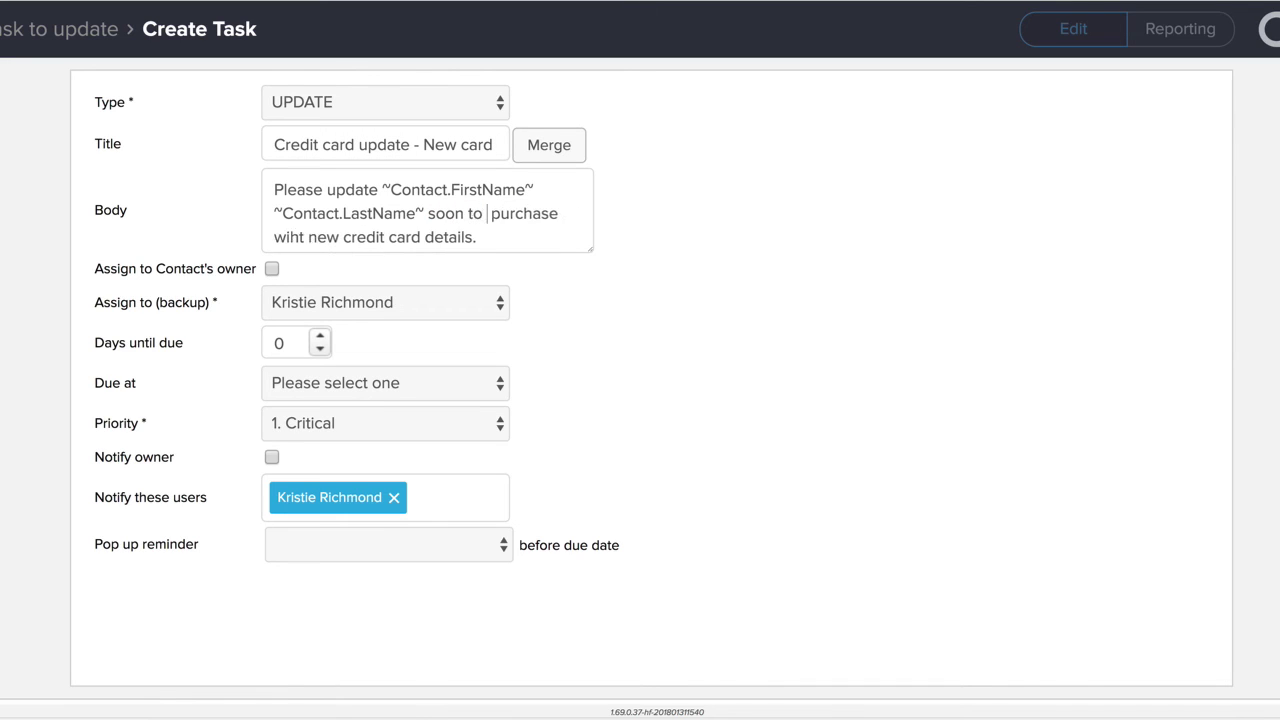
pyautogui.write(' expired')
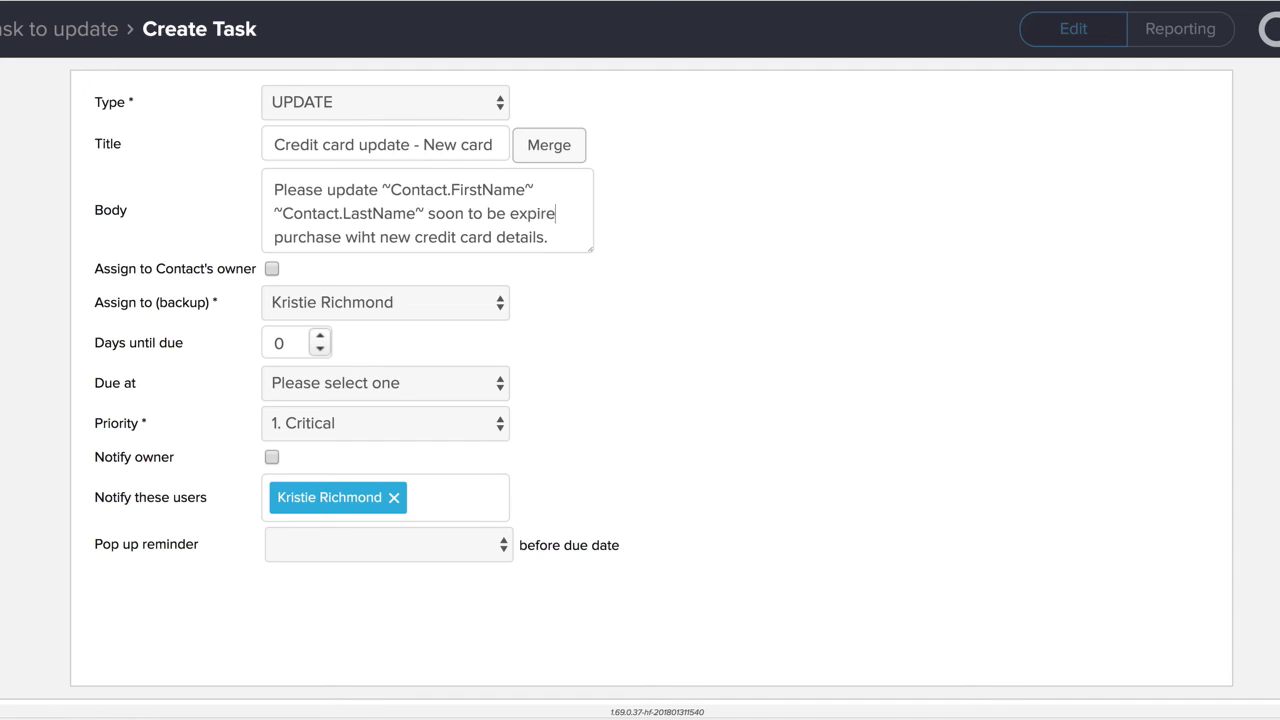
pyautogui.write(' card')
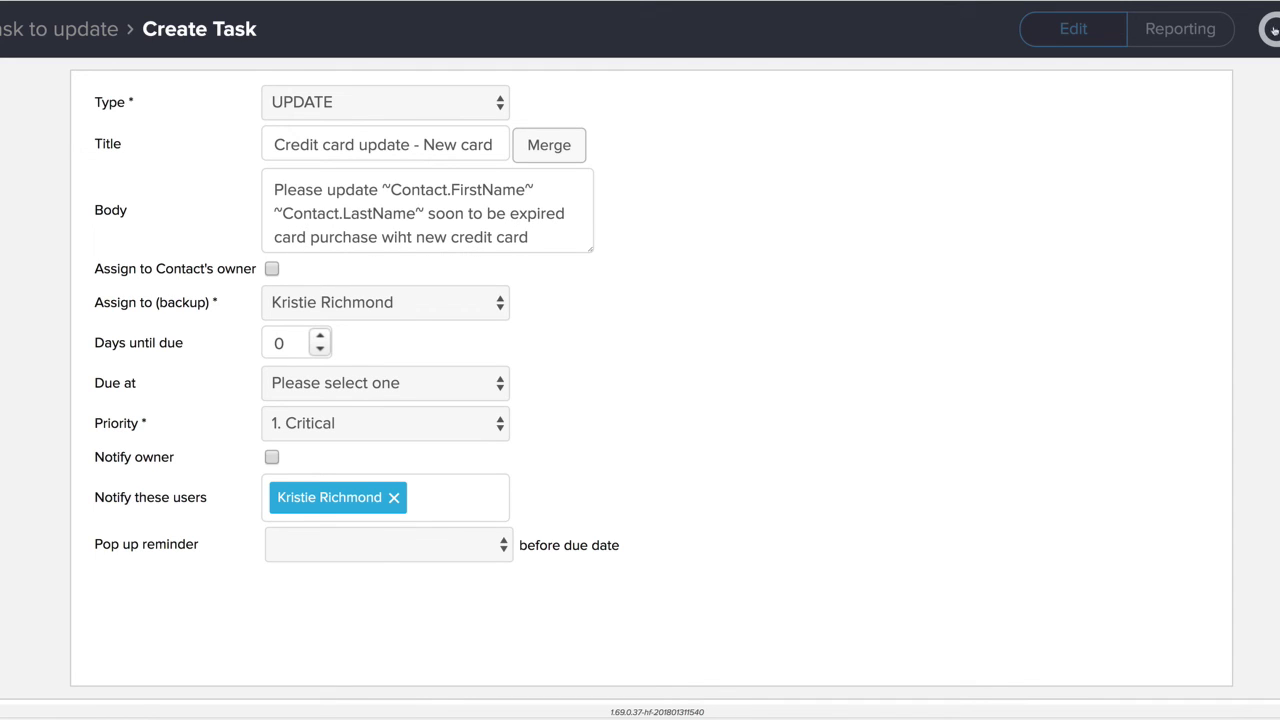
pyautogui.click(82, 30)
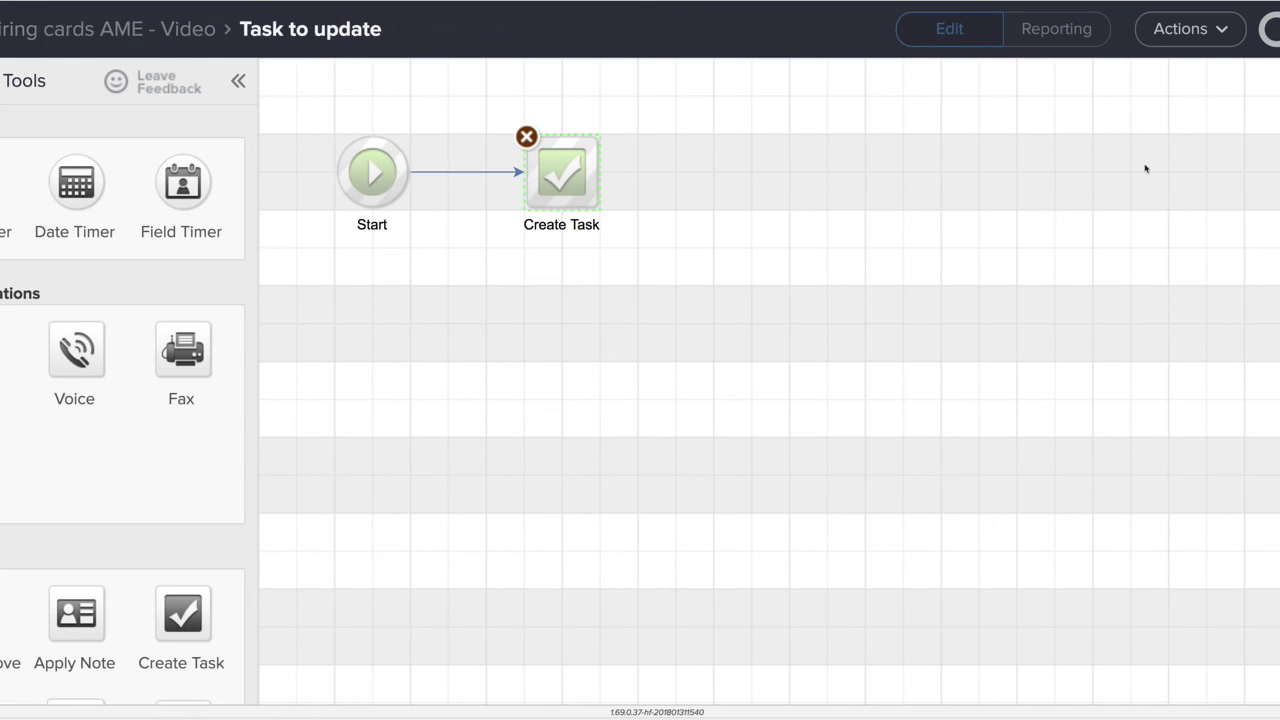
# Save the task completion goal following "Task to update" with the "Credit card update - New card in" task checked
pyautogui.click(161, 30)
pyautogui.doubleClick(1268, 176)
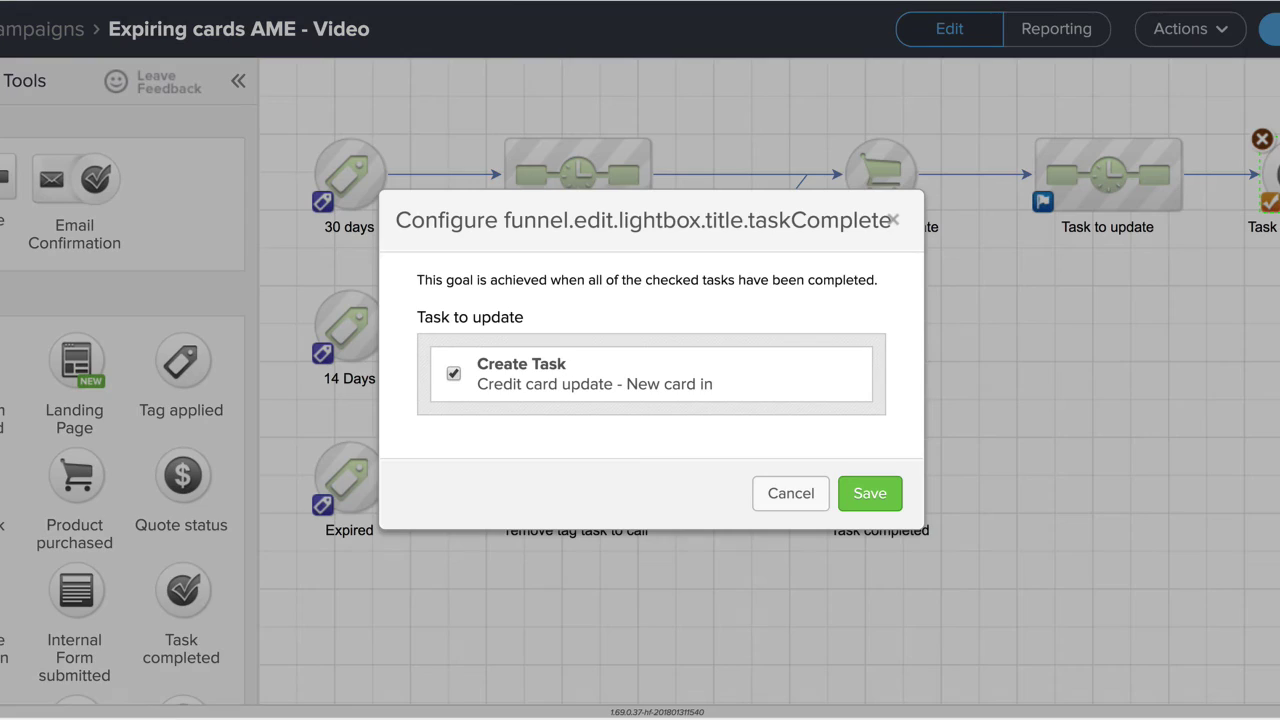
pyautogui.click(886, 491)
# Set the "Task completed" goal in the expired row to require the Create Task from "remove tag task to call"
pyautogui.doubleClick(888, 486)
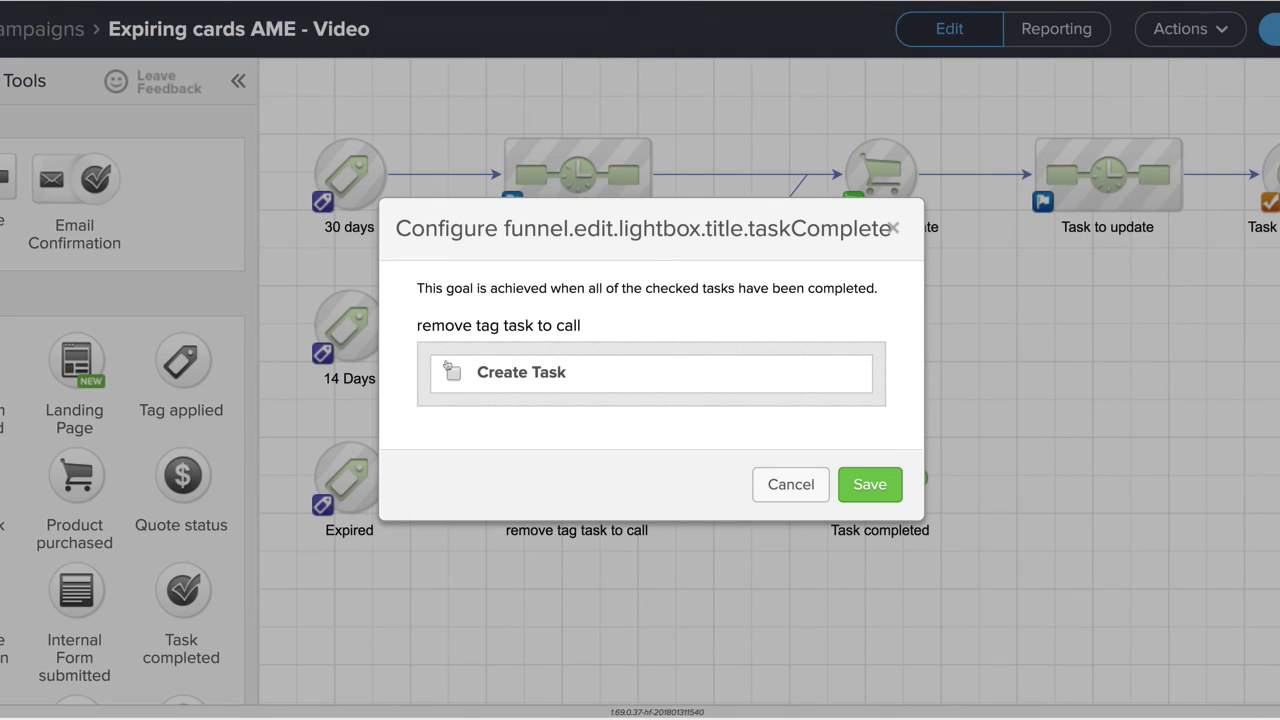
pyautogui.click(453, 373)
pyautogui.click(869, 484)
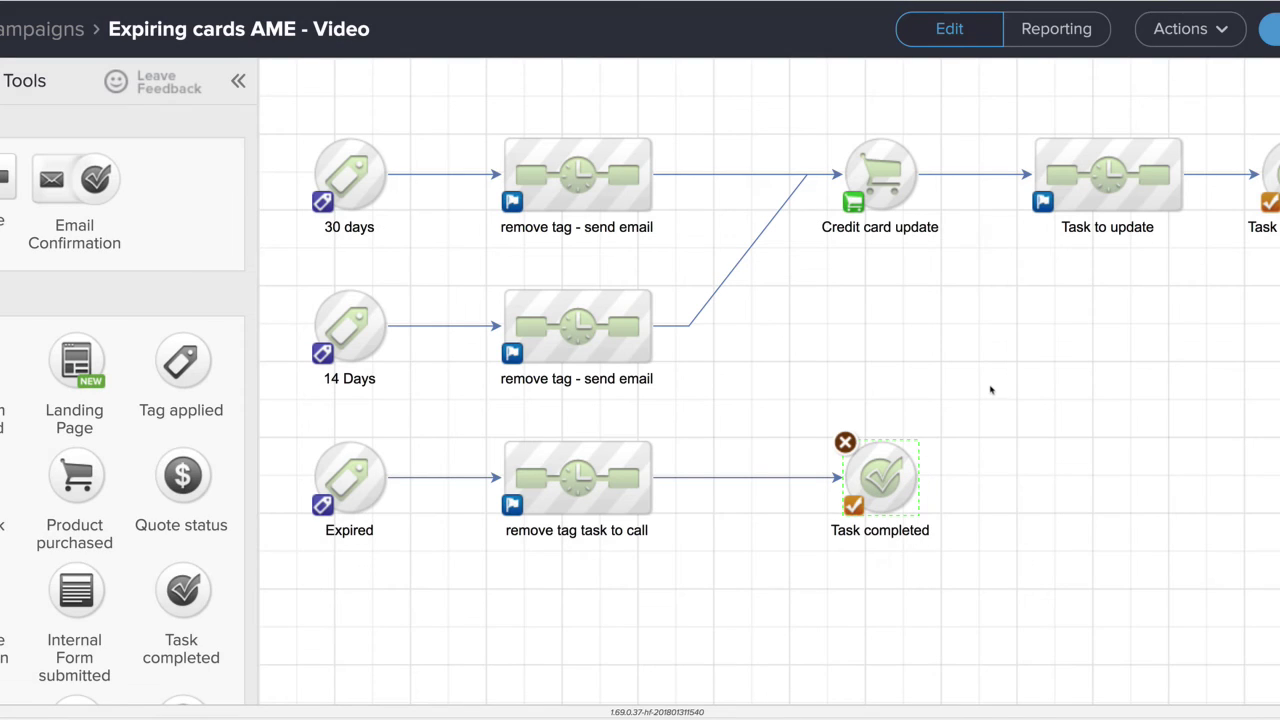